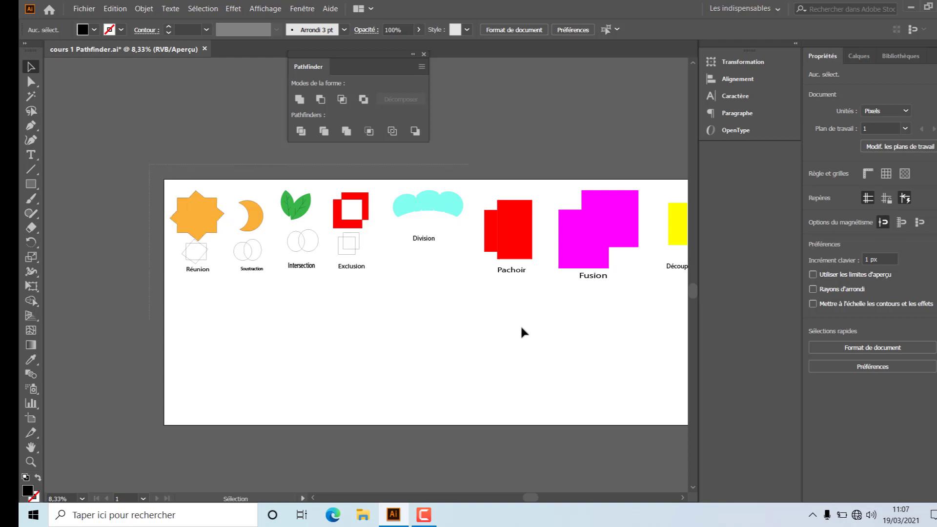
drag(669, 332, 126, 244)
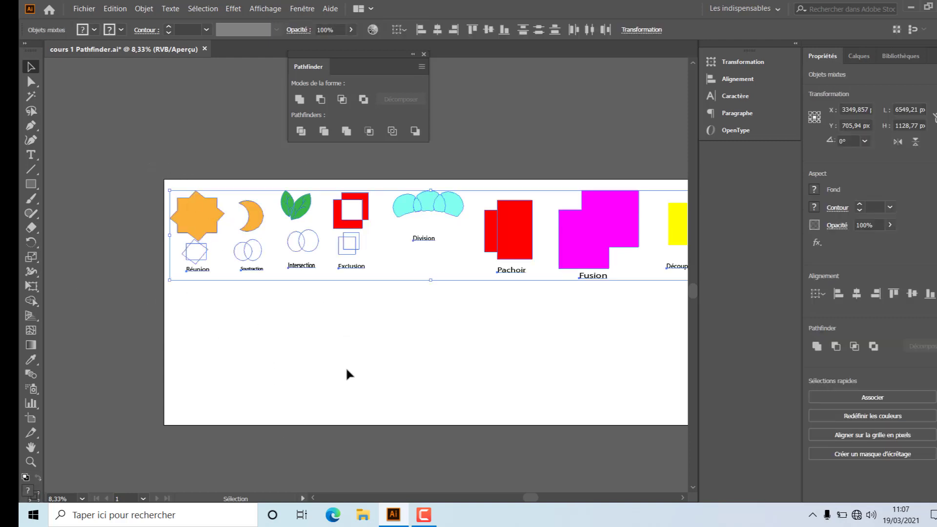
click(321, 349)
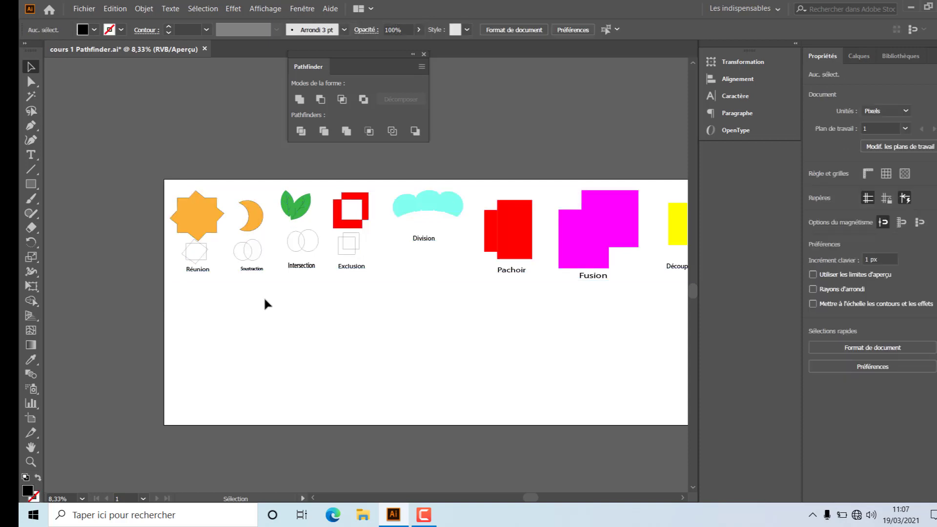
Draw a rectangle about 717 × 533 px below the Réunion example and fill it with light blue.
click(33, 187)
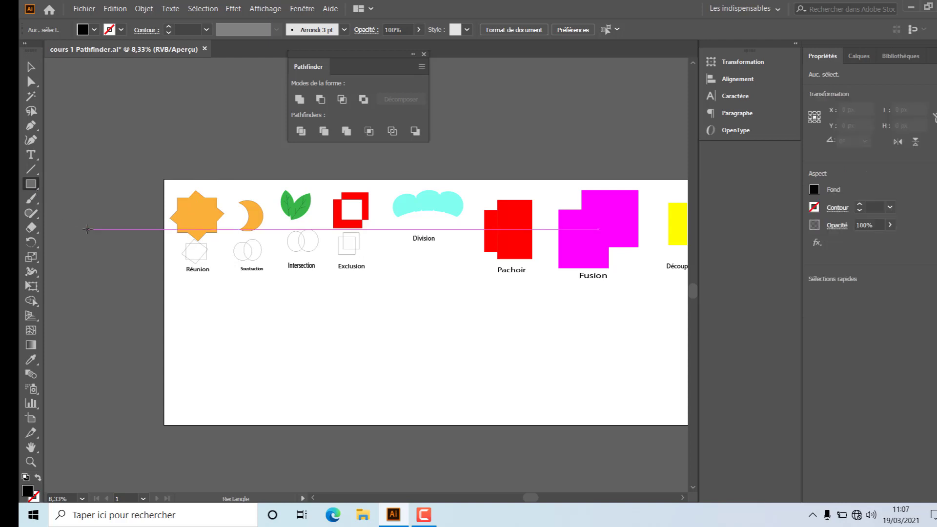
drag(181, 319, 239, 361)
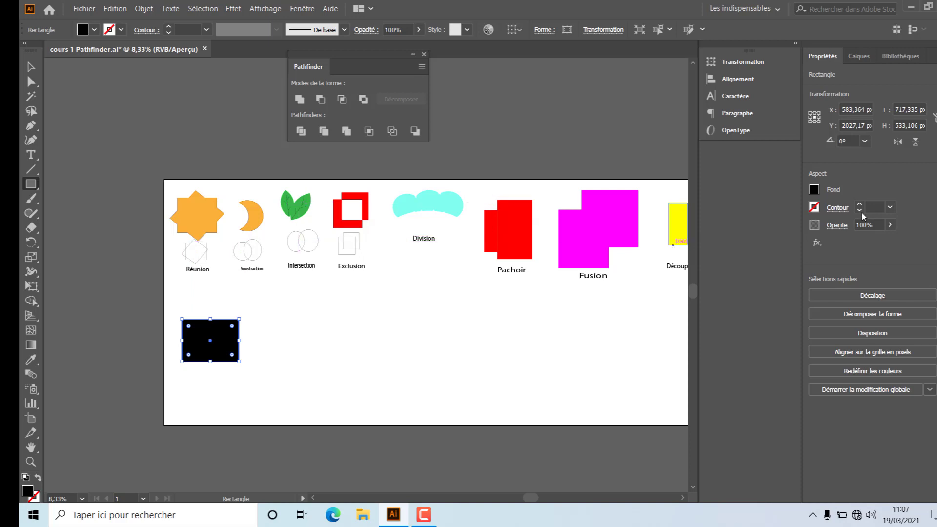
click(817, 190)
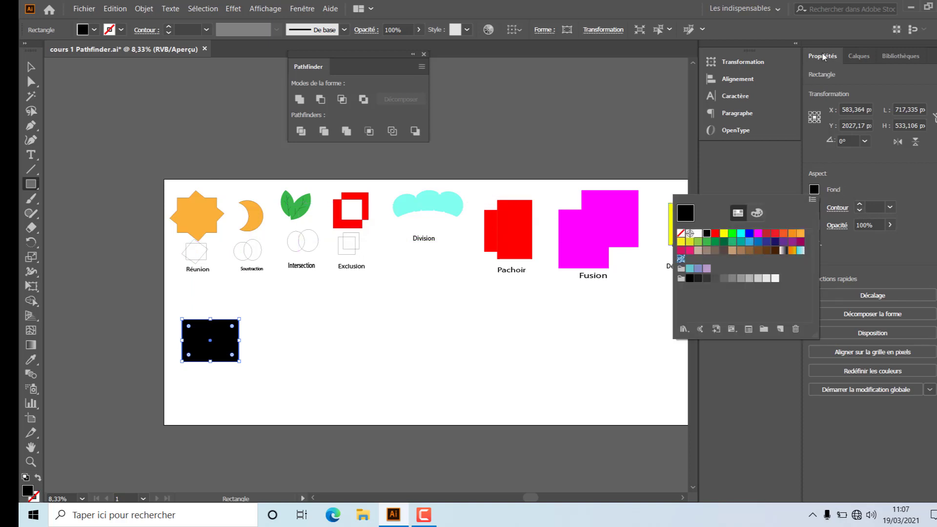
click(749, 242)
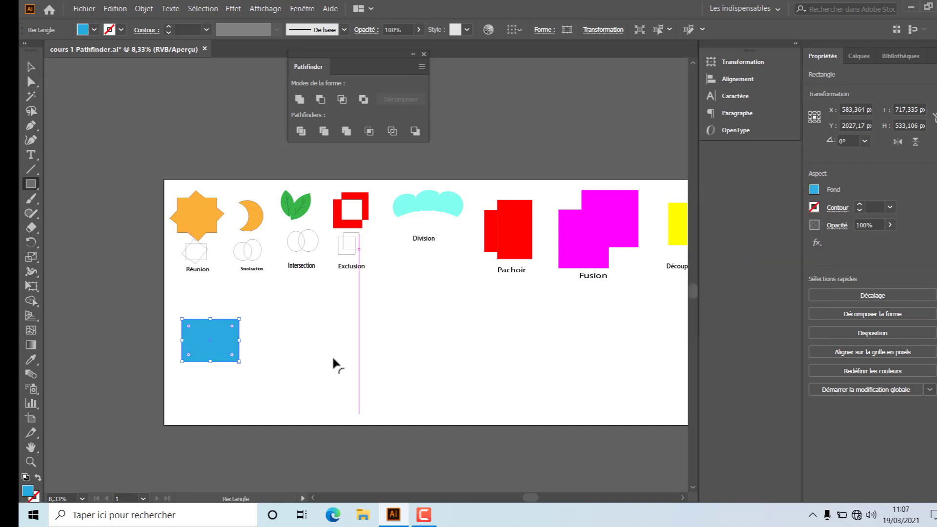
click(288, 318)
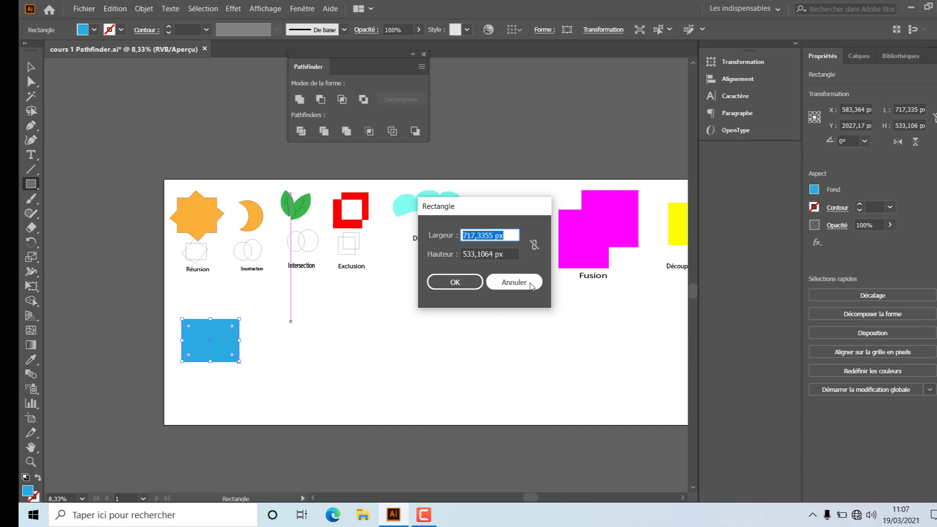
click(514, 282)
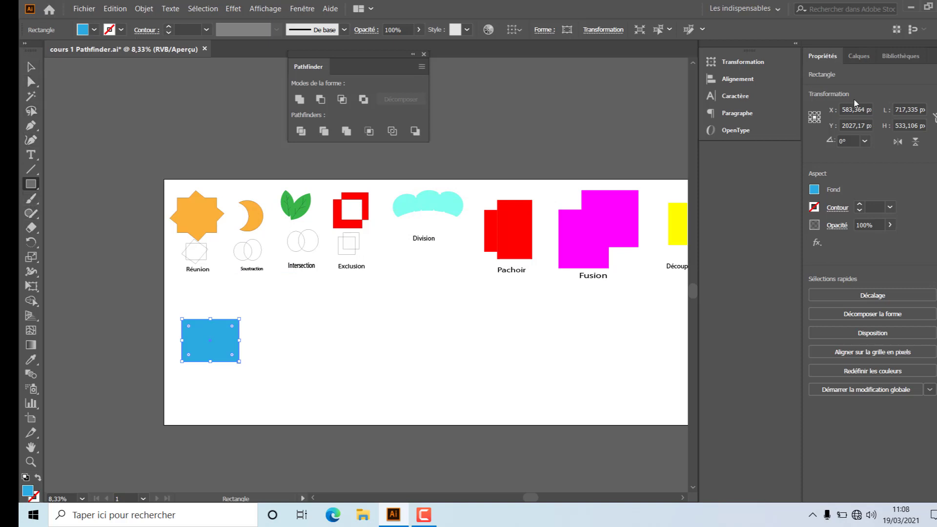
Expand Calque 1 and examine where the new rectangle sits among the layer's objects.
click(859, 57)
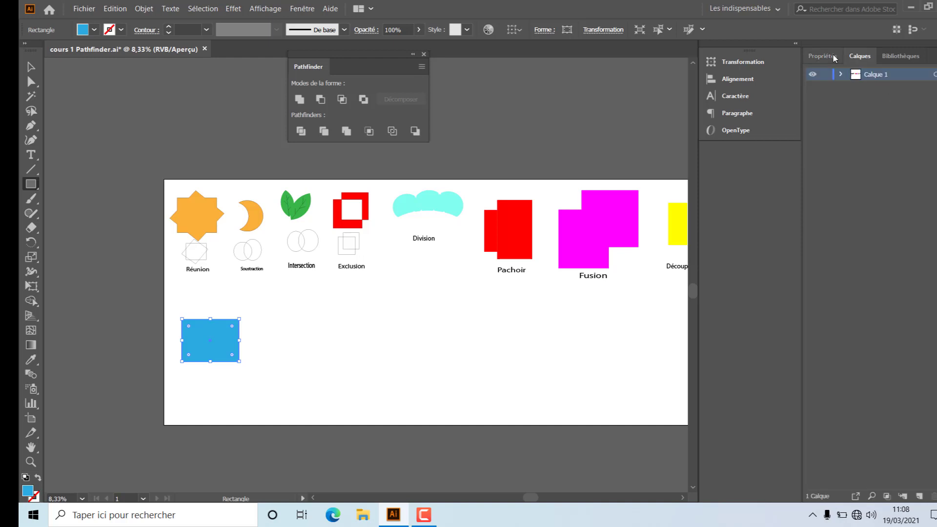
click(840, 76)
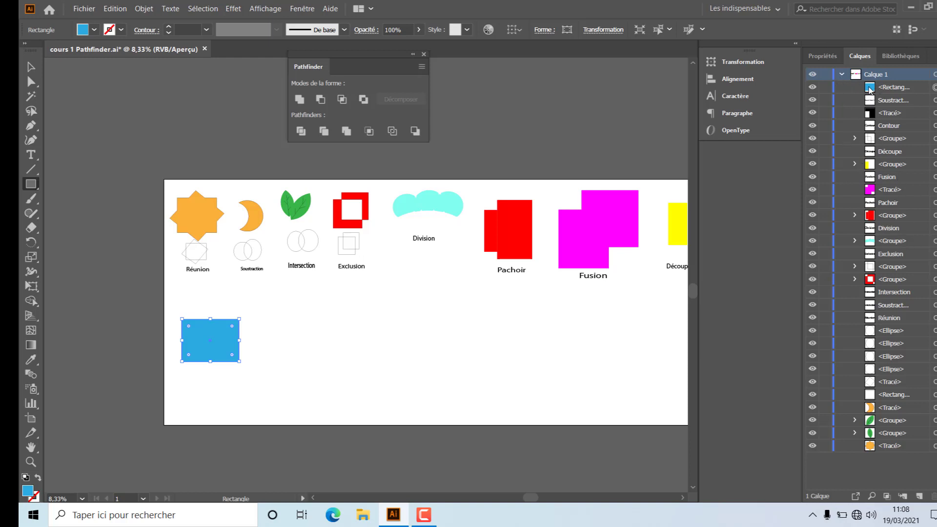
click(821, 57)
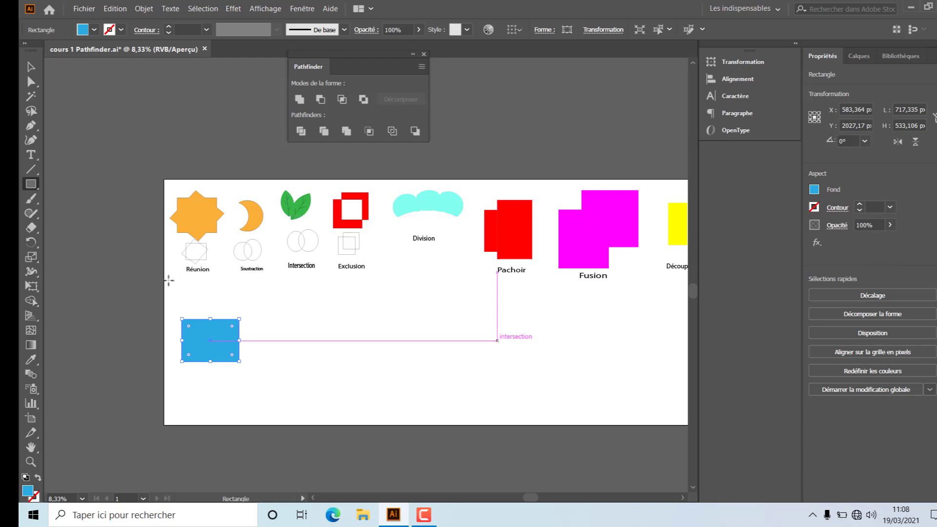
Duplicate the blue rectangle, rotate the copy to 300°, and centre it over the original at a width of about 642 px.
click(31, 67)
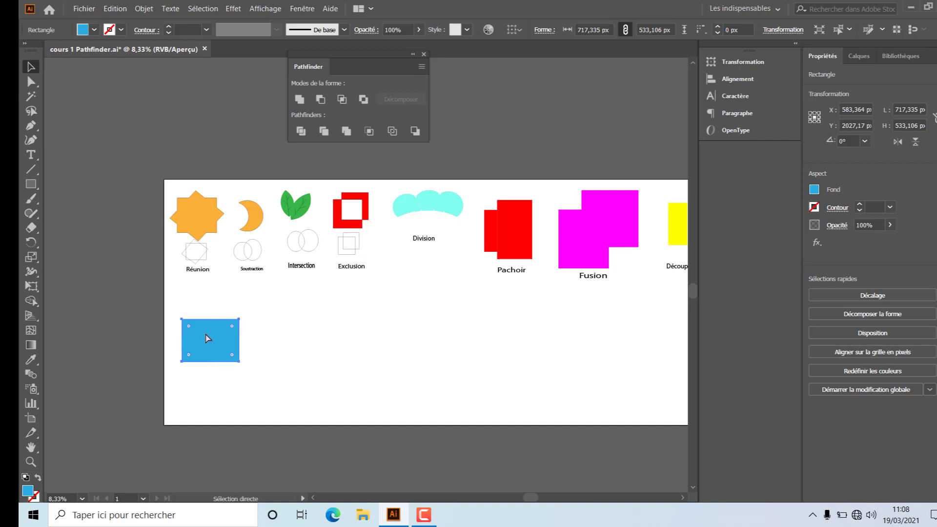
drag(208, 338, 230, 334)
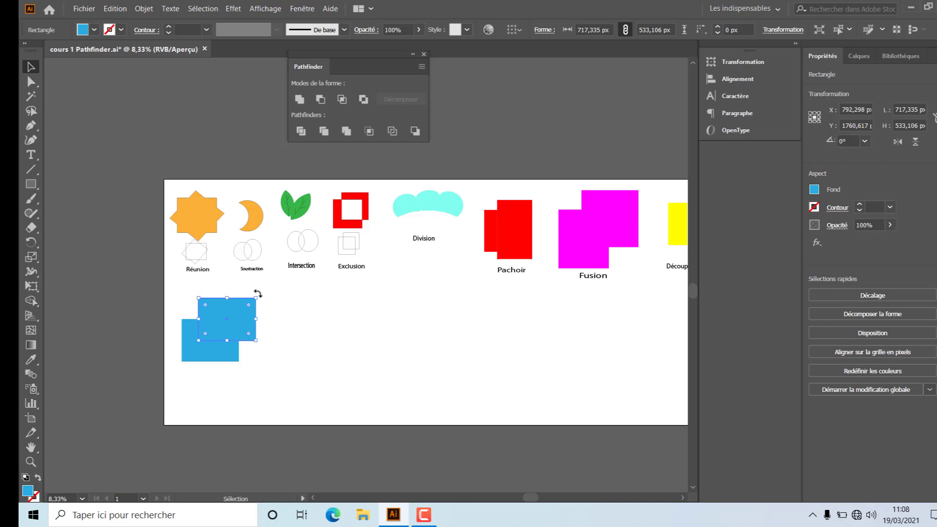
drag(257, 293, 205, 345)
drag(188, 314, 192, 320)
drag(236, 354, 215, 347)
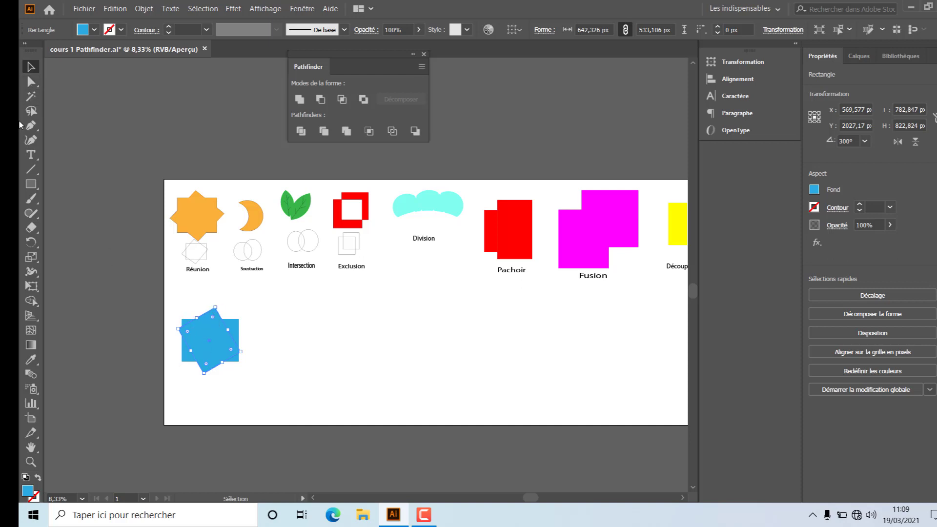
Reposition the rotated copy's corner anchor points so the two overlapping rectangles form a symmetrical eight-pointed star.
click(30, 85)
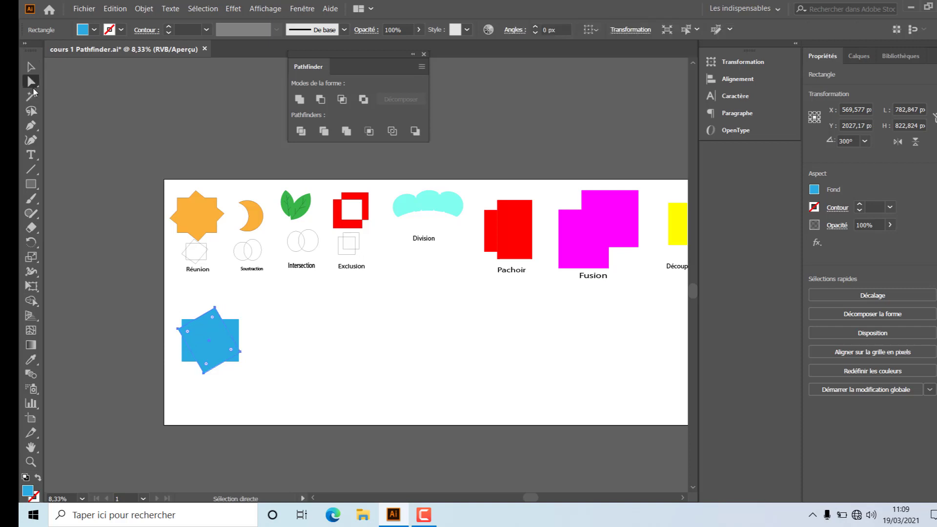
click(240, 351)
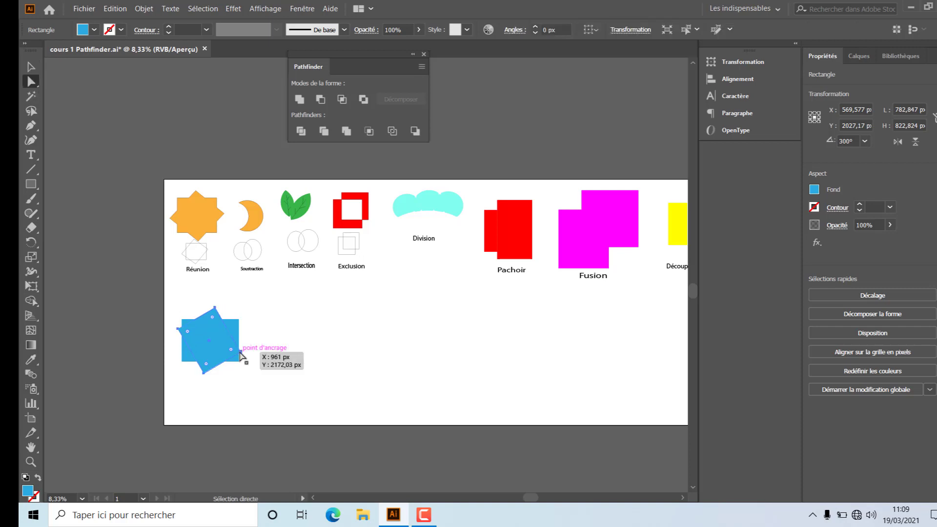
drag(241, 352, 244, 342)
drag(179, 333, 175, 341)
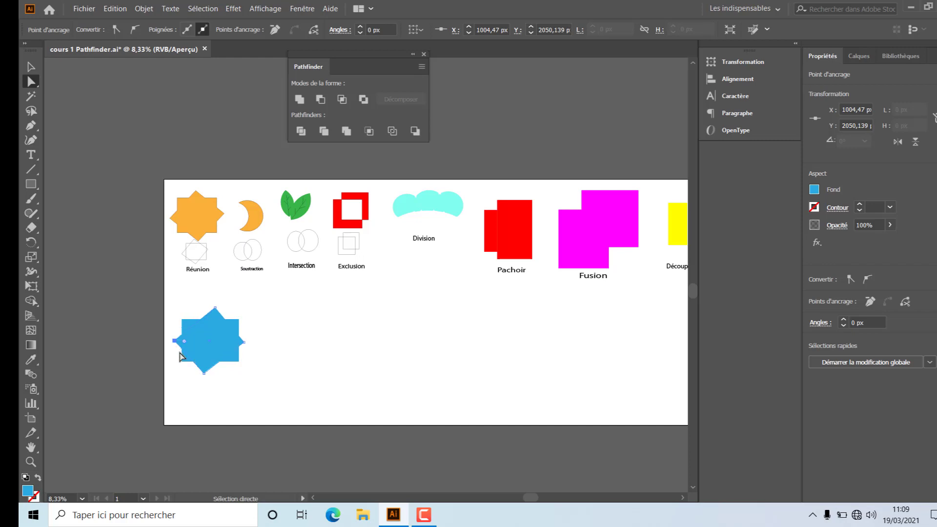
drag(205, 374, 210, 376)
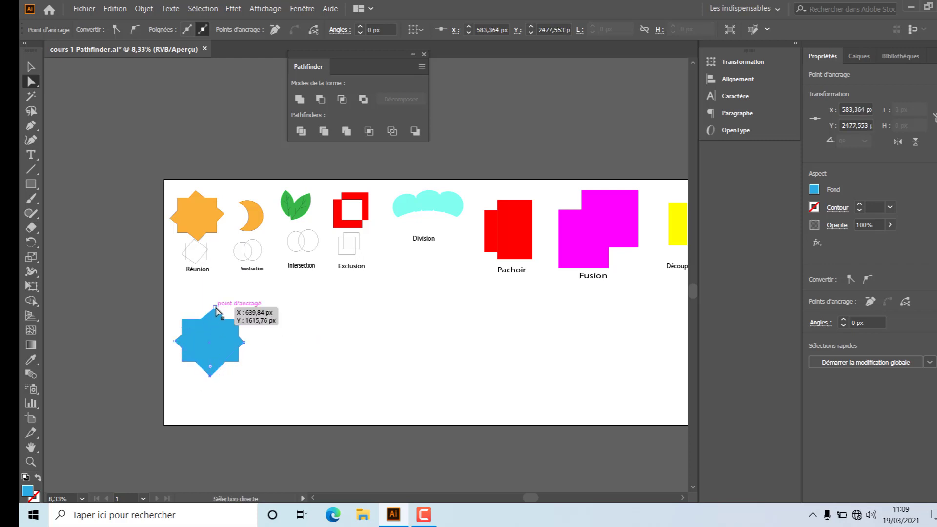
mouse_move(213, 308)
mouse_down()
mouse_move(192, 308)
mouse_move(210, 306)
mouse_up()
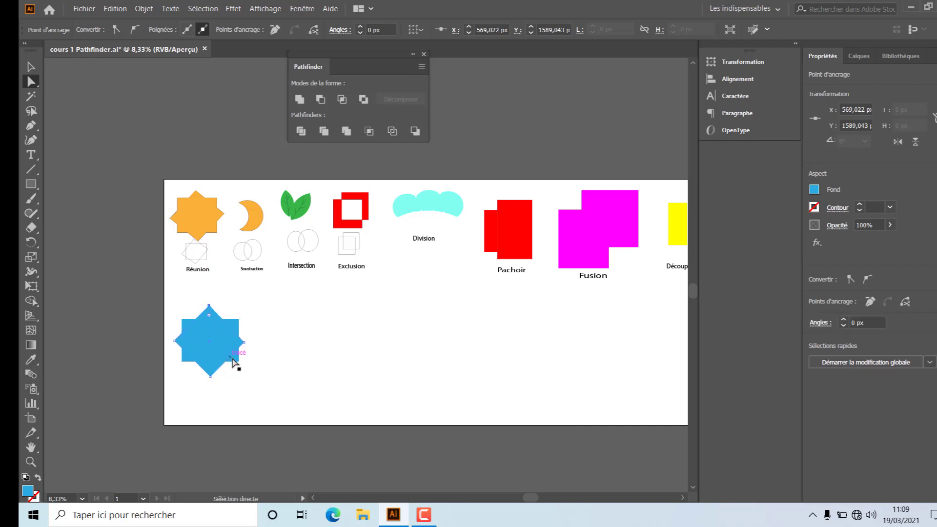
drag(243, 342, 245, 341)
drag(173, 336, 169, 340)
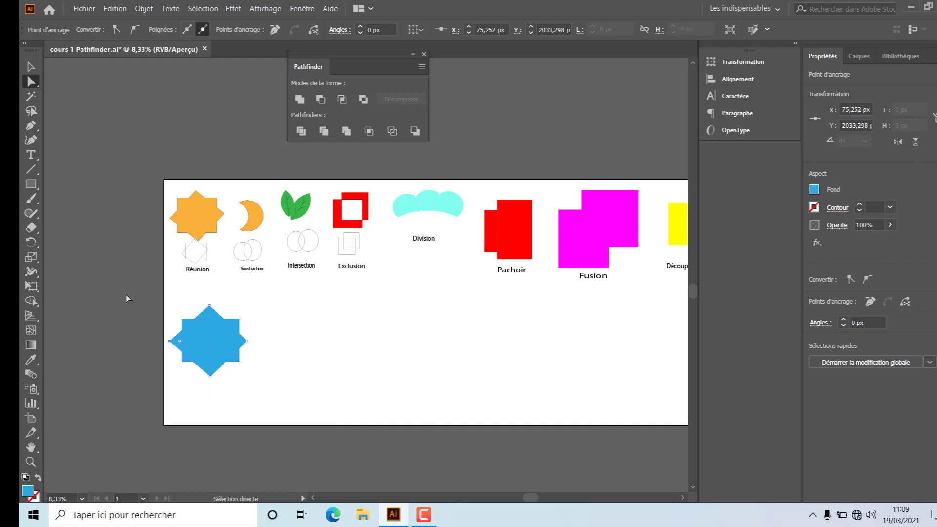
Select both overlapping blue shapes and merge them into one star with the Pathfinder Réunion mode.
click(31, 67)
click(262, 373)
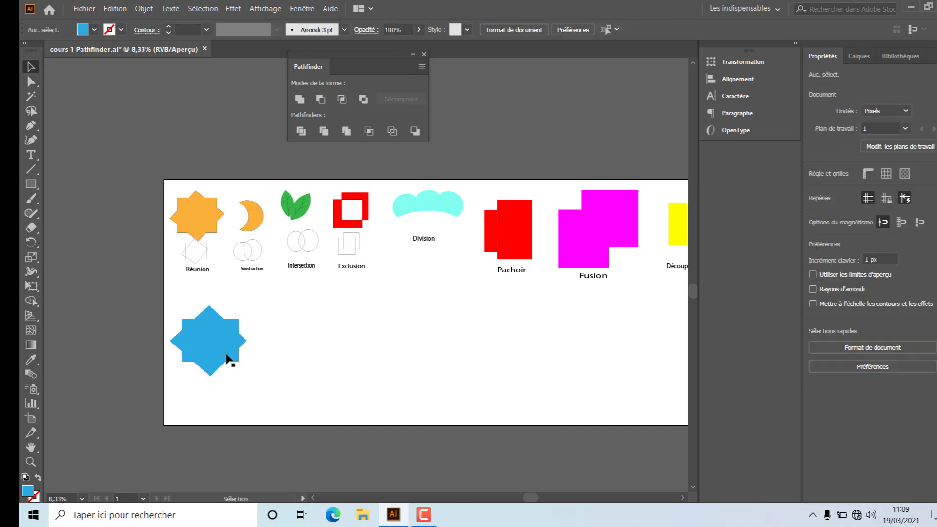
drag(169, 291, 269, 391)
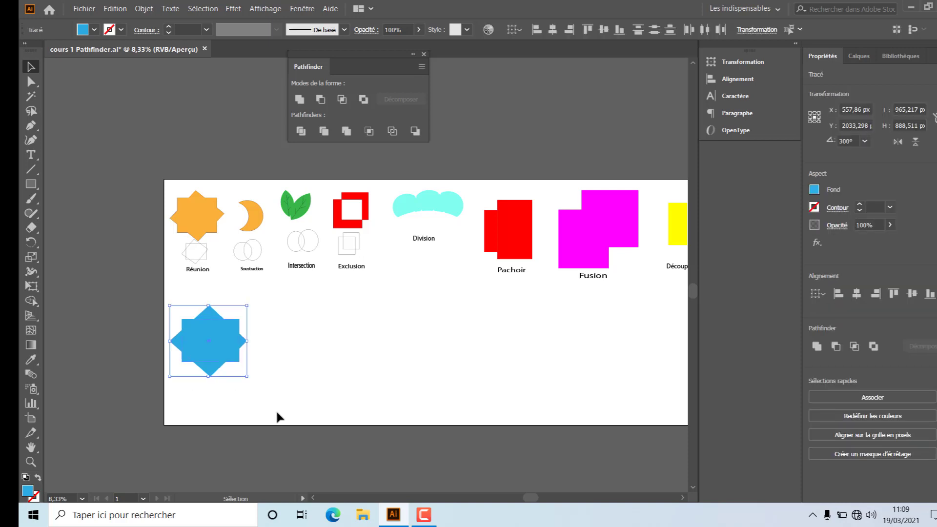
drag(211, 379, 221, 372)
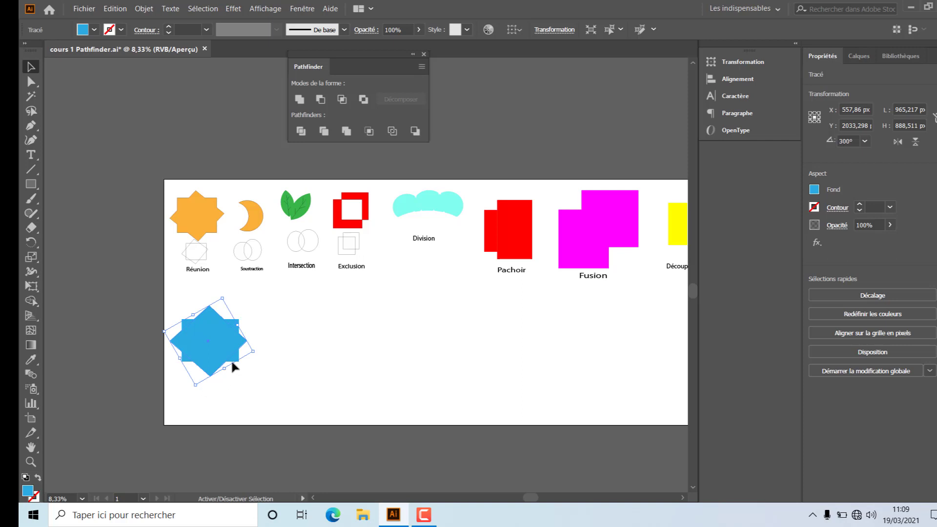
shift+click(234, 362)
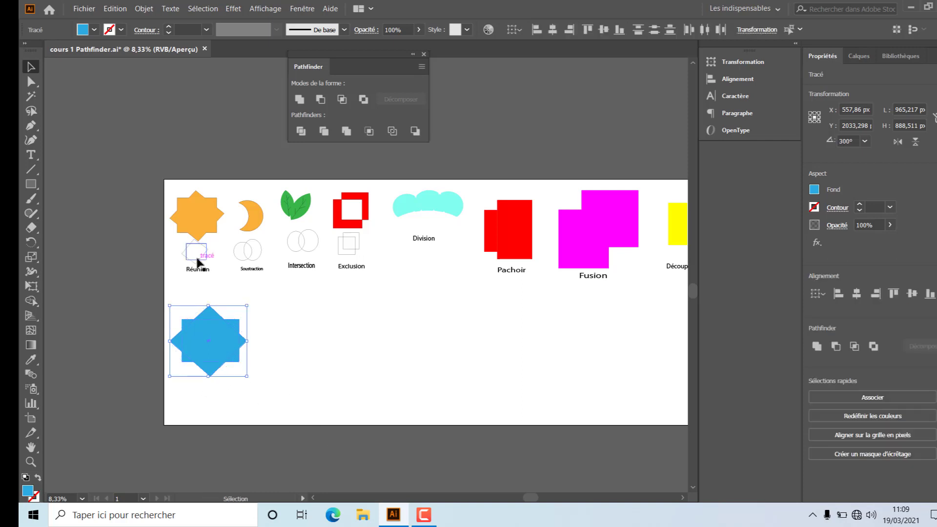
click(299, 100)
click(275, 373)
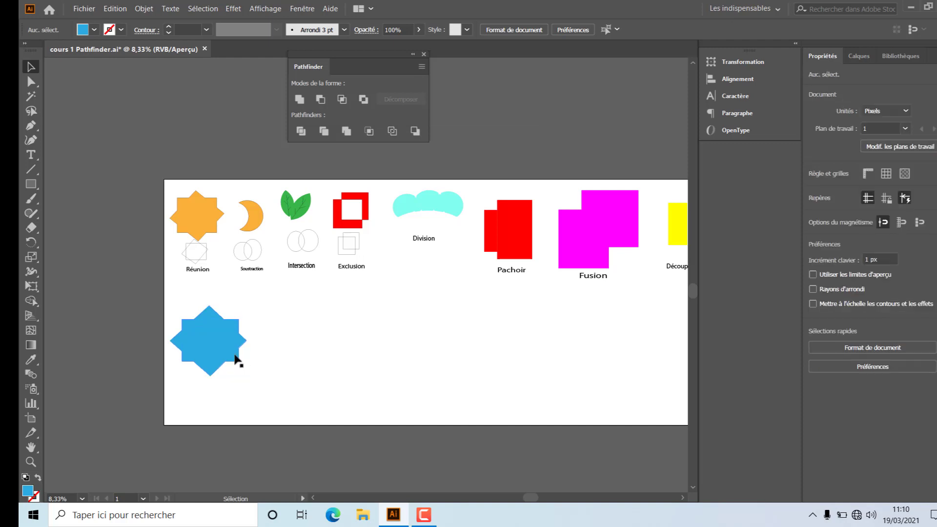
Scale the merged blue star down to about 618 × 607 px and place it beneath the Réunion label.
mouse_move(213, 343)
mouse_down()
mouse_move(274, 343)
mouse_move(191, 333)
mouse_move(200, 345)
mouse_up()
drag(240, 370, 202, 330)
click(268, 355)
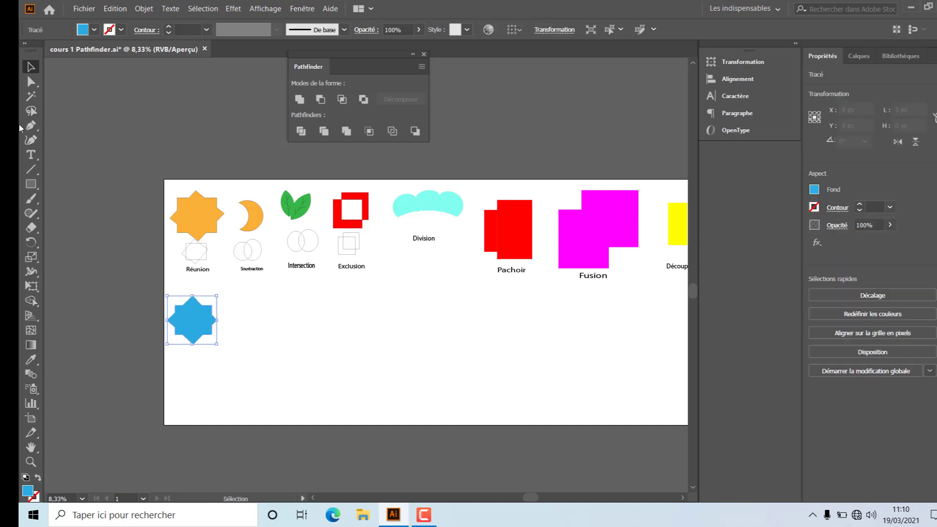
Draw an ellipse about 547 × 607 px just beside the blue star, under the Soustraction example.
click(37, 190)
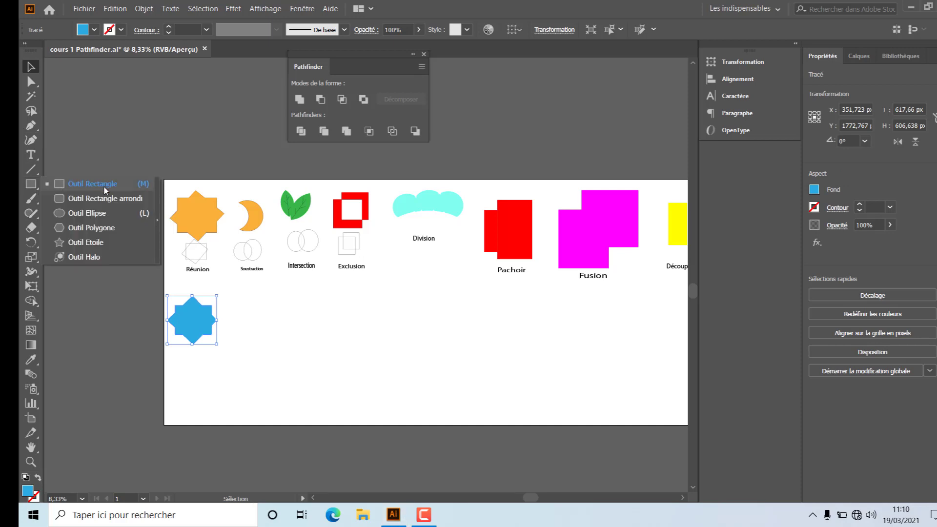
click(82, 214)
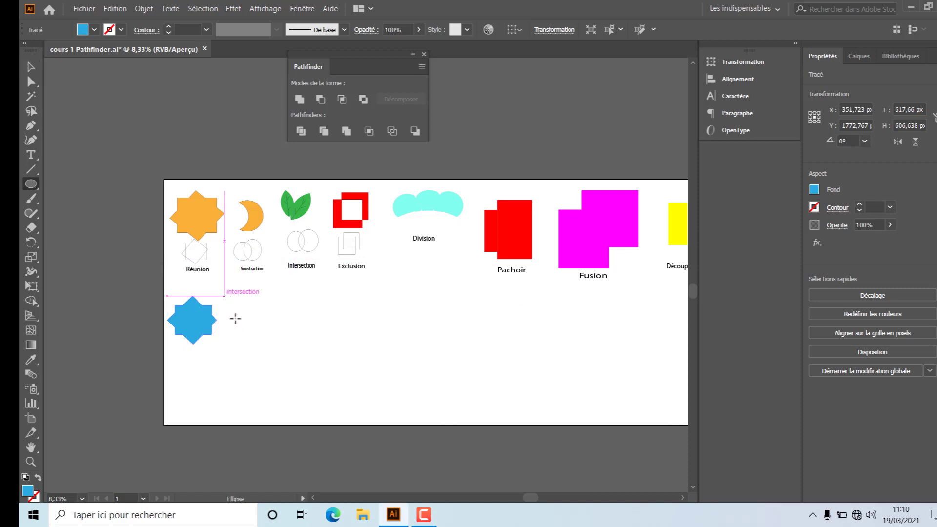
drag(224, 296, 267, 344)
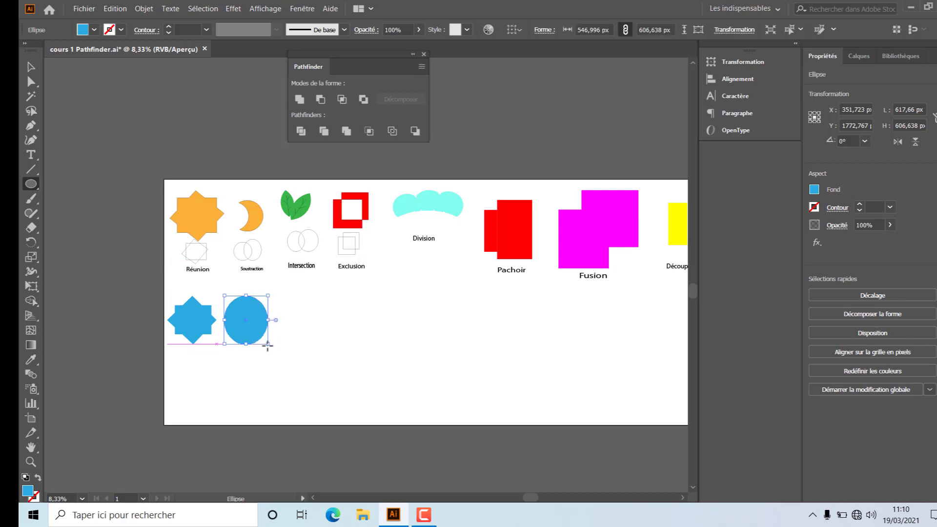
Remove the ellipse's fill and give it a black 4 pt stroke.
click(813, 190)
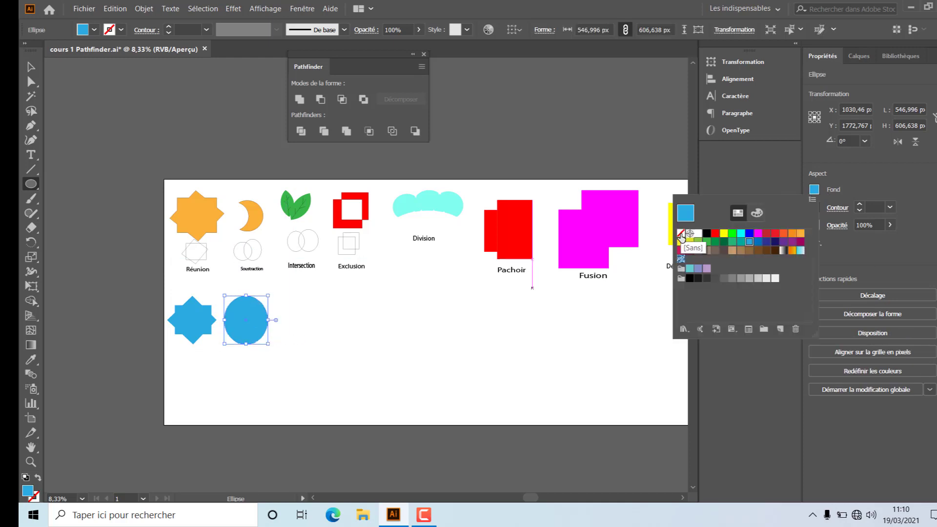
click(681, 234)
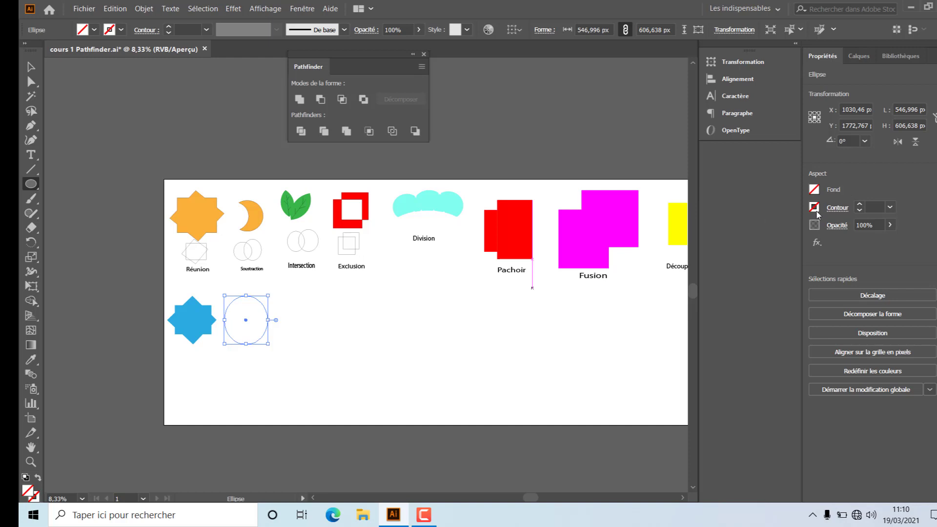
click(815, 212)
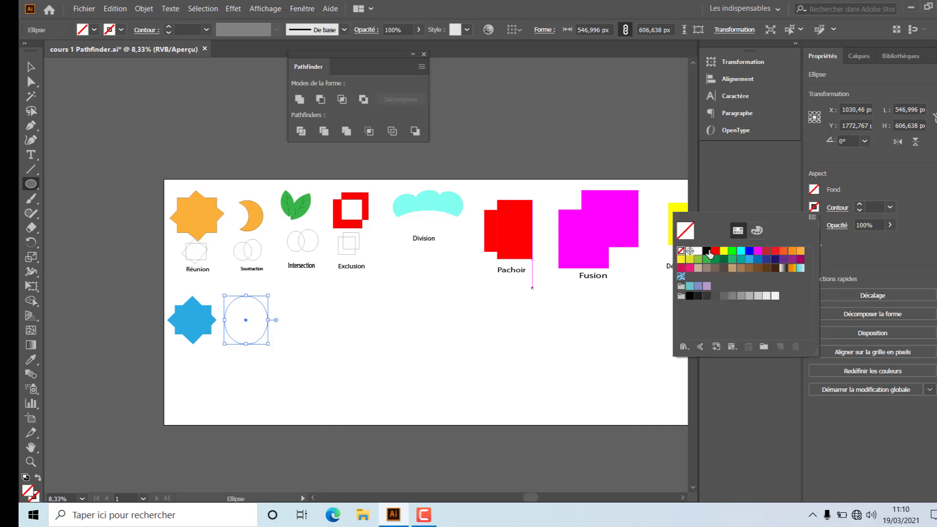
click(708, 251)
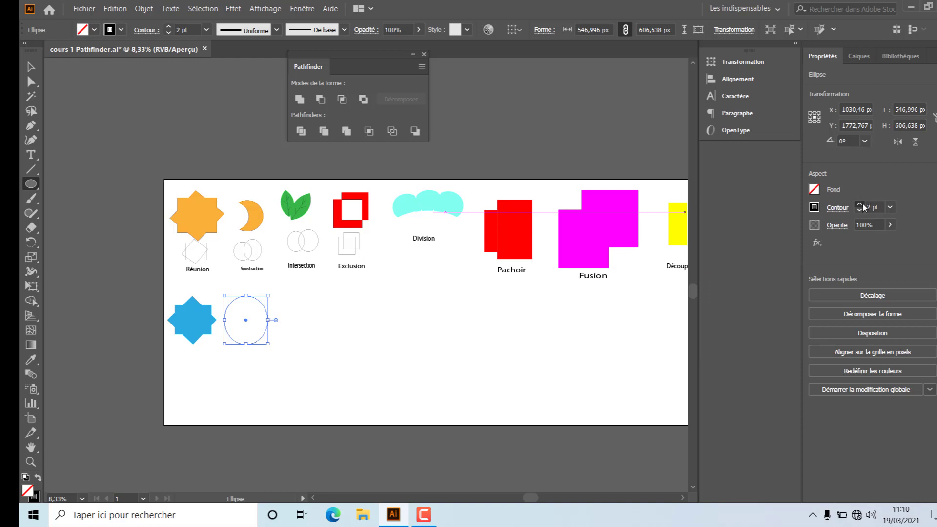
click(859, 205)
click(859, 205)
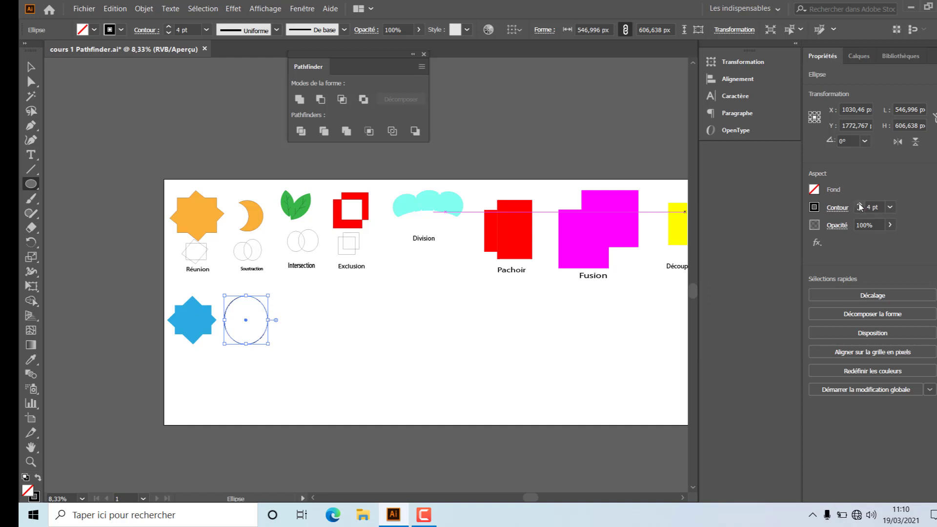
click(365, 353)
click(537, 283)
click(28, 71)
key(a)
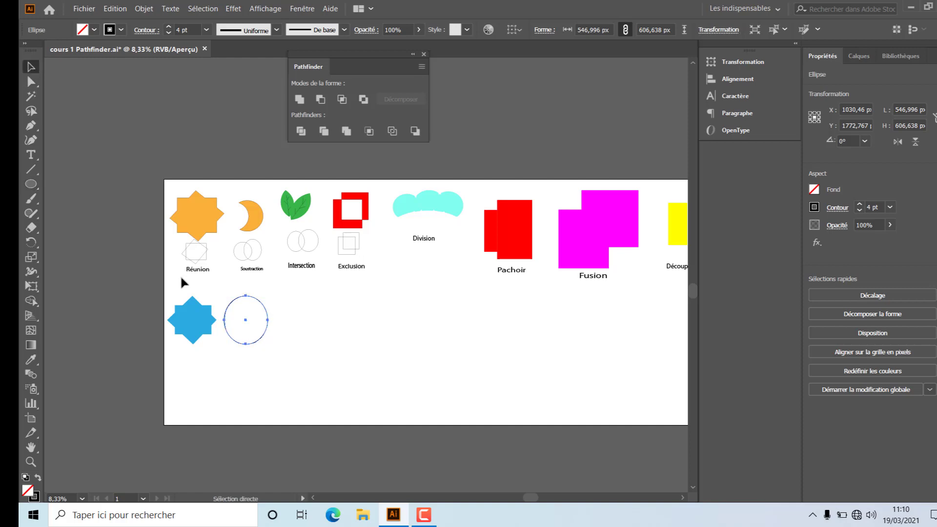
Place an overlapping copy of the ellipse slightly left of the original, under the Soustraction example.
drag(264, 333, 252, 332)
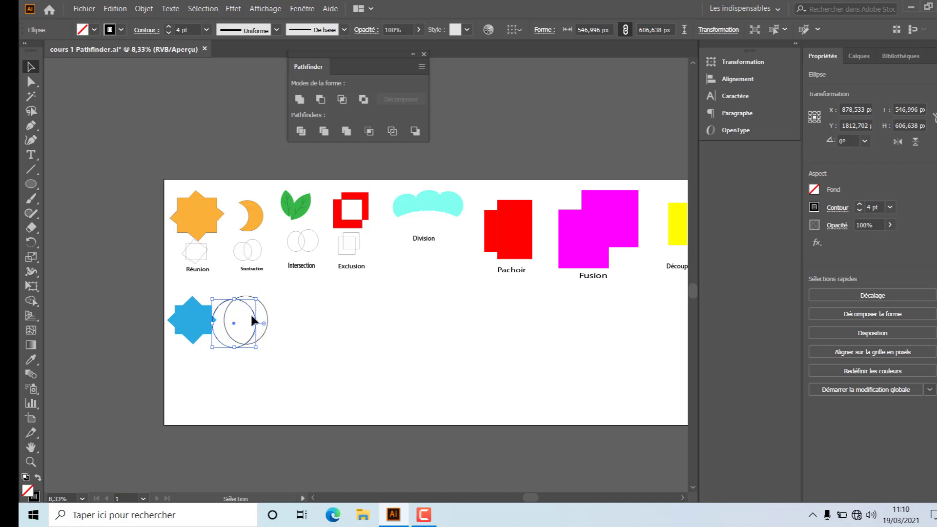
drag(277, 282, 214, 366)
click(254, 371)
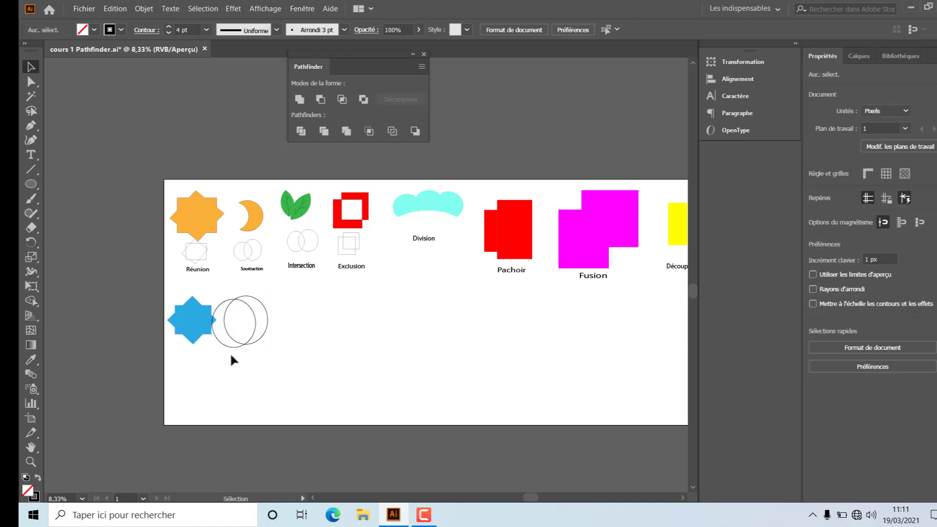
Subtract the front ellipse from the other with the Pathfinder Soustraction mode and move the resulting crescent closer beneath the Soustraction label.
click(227, 344)
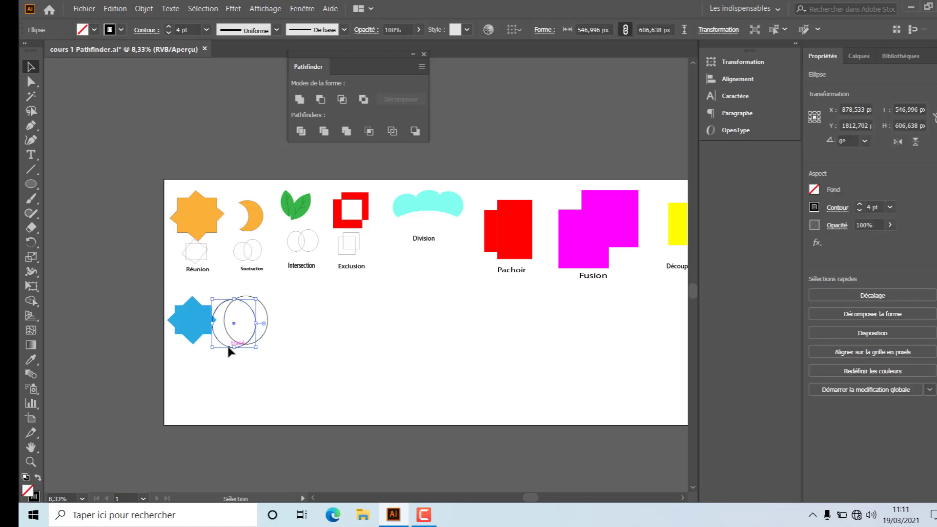
shift+click(262, 337)
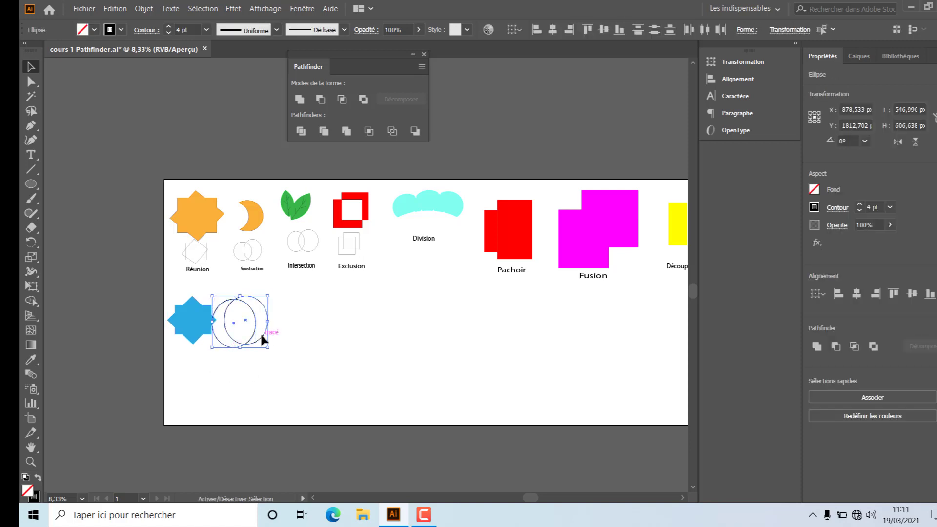
click(320, 100)
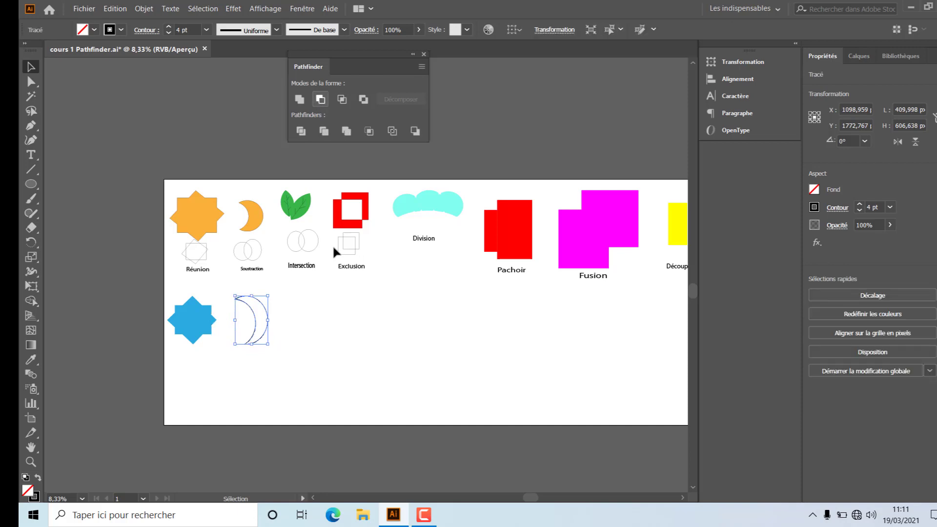
mouse_move(260, 326)
mouse_down()
mouse_move(246, 332)
mouse_move(260, 316)
mouse_move(235, 318)
mouse_move(257, 329)
mouse_move(250, 319)
mouse_up()
click(303, 381)
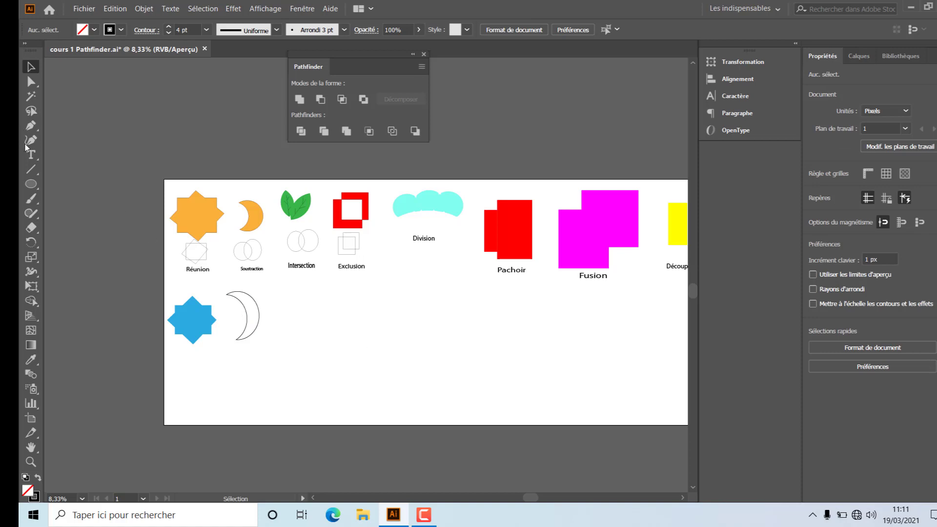
Draw an outlined circle about 537 × 537 px under the Intersection example and place a copy overlapping its right half.
click(31, 184)
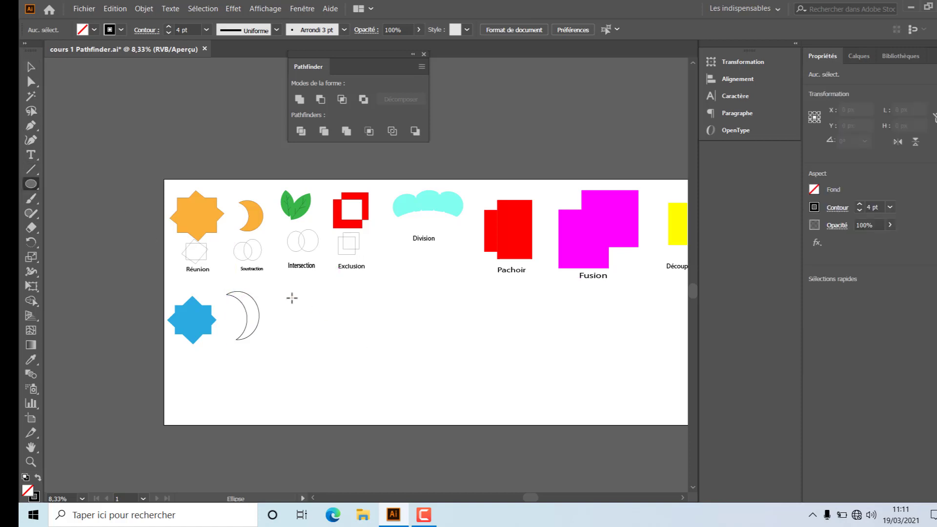
mouse_move(276, 292)
mouse_down()
mouse_move(283, 318)
mouse_move(317, 335)
mouse_move(354, 265)
mouse_move(365, 268)
mouse_move(366, 309)
mouse_move(333, 322)
mouse_up()
key(v)
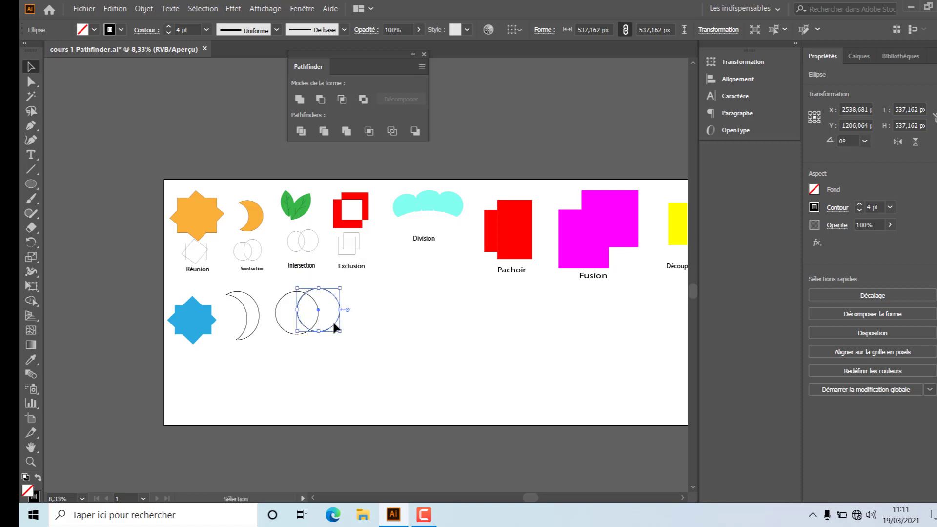
Reduce the two overlapping circles to their common area with the Pathfinder Intersection mode and shift the leaf shape slightly left.
click(303, 335)
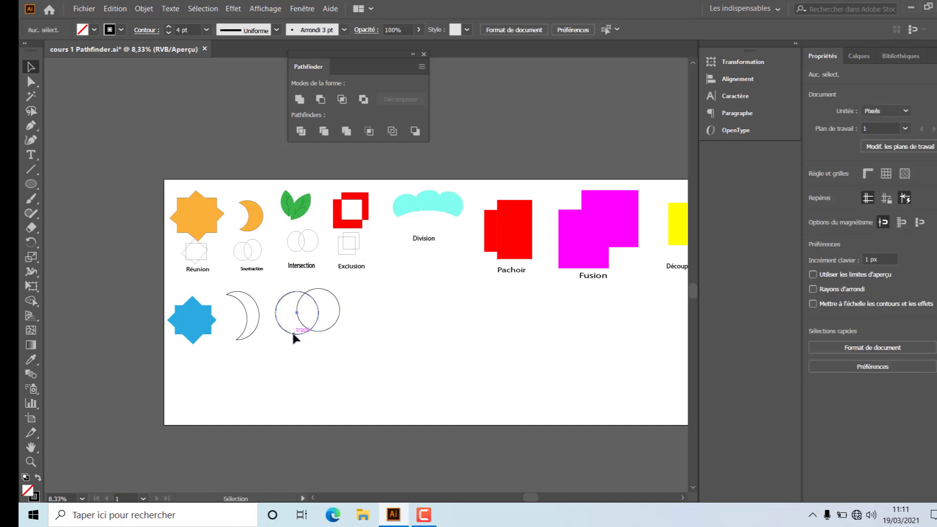
click(291, 332)
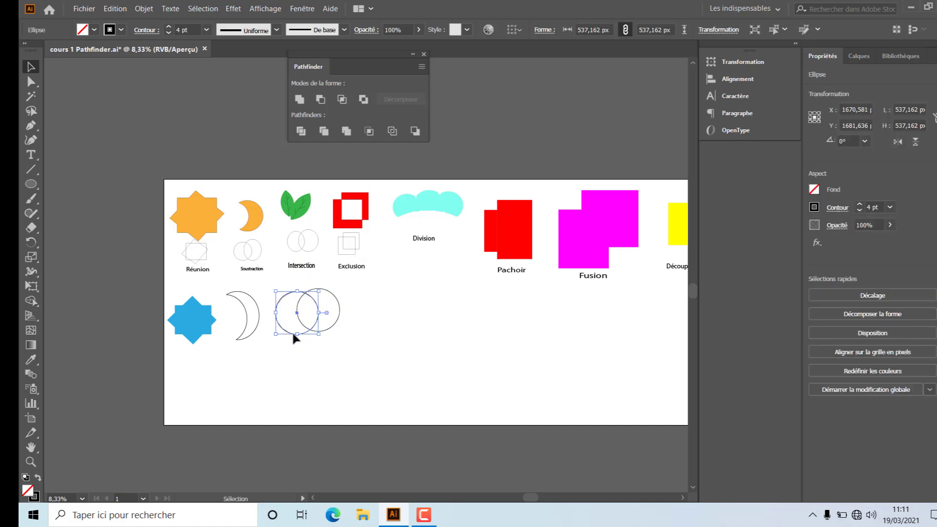
shift+click(334, 323)
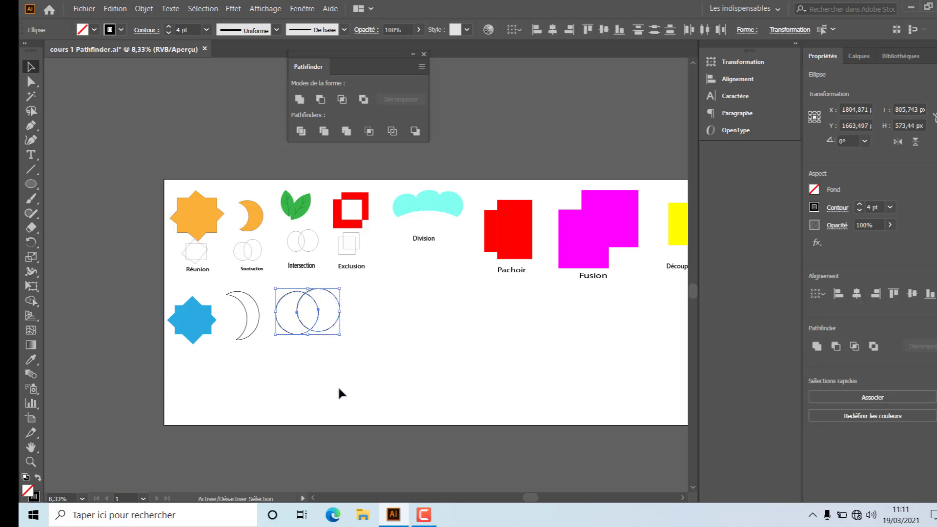
click(342, 100)
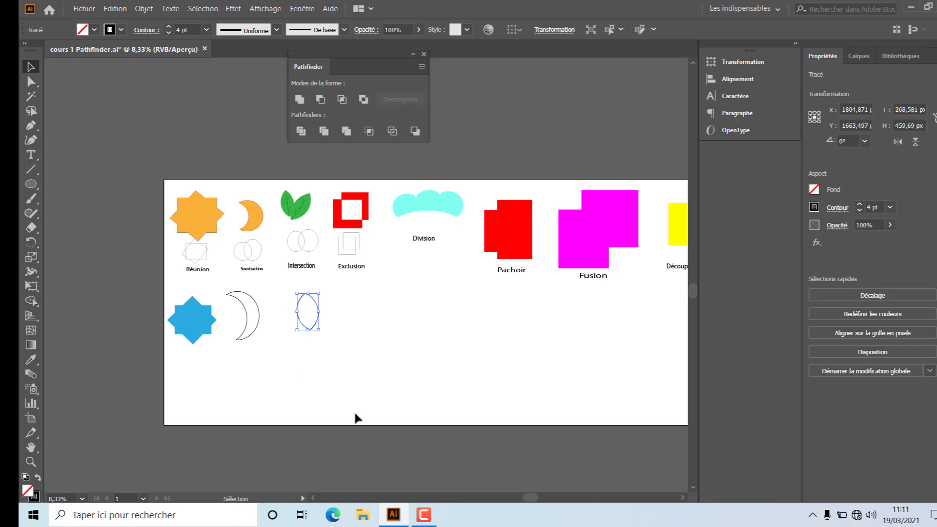
click(342, 370)
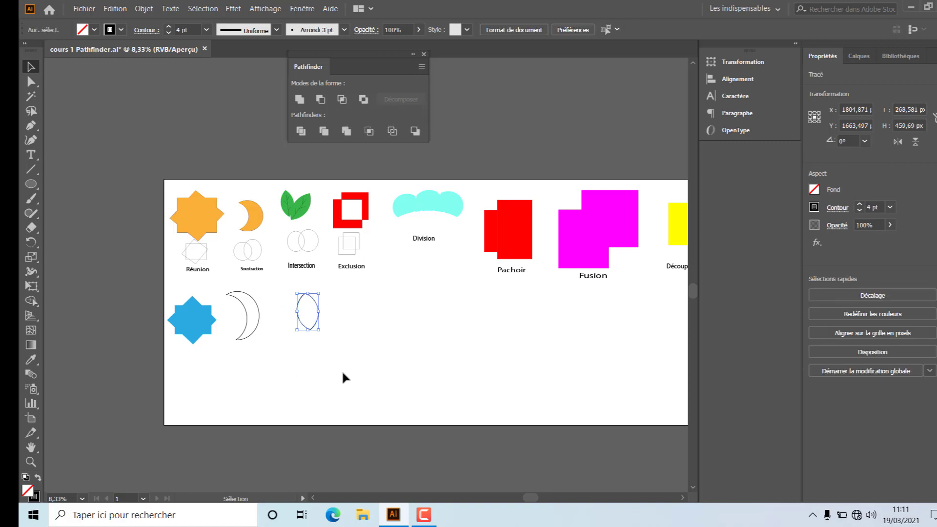
click(291, 326)
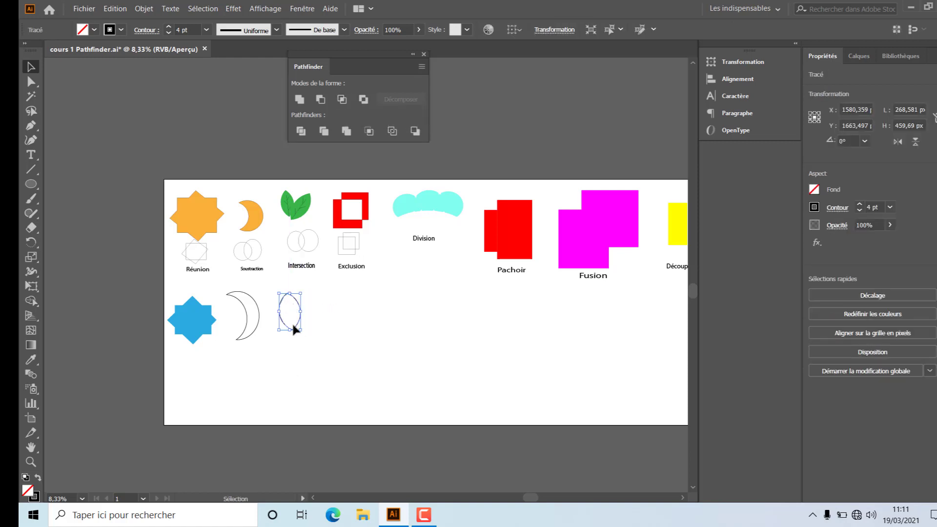
Fill the leaf shape with medium green and remove its stroke.
click(814, 191)
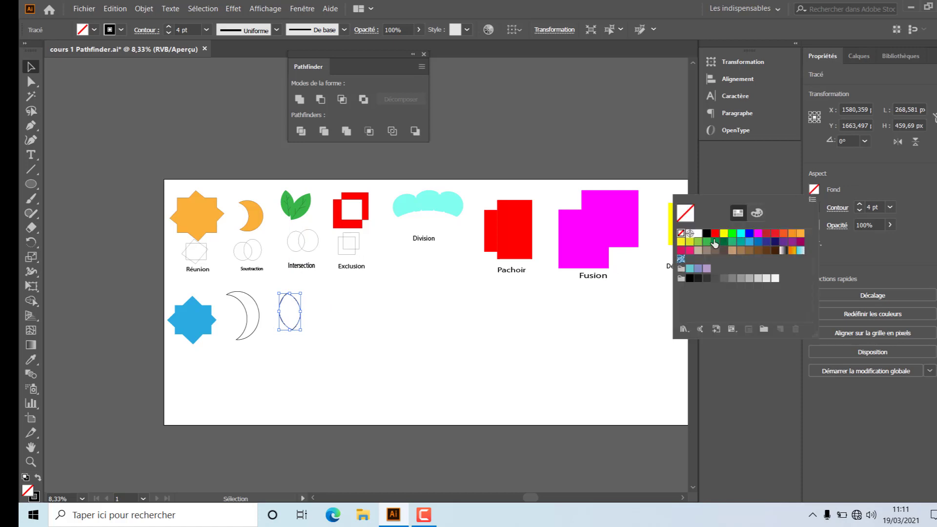
click(723, 242)
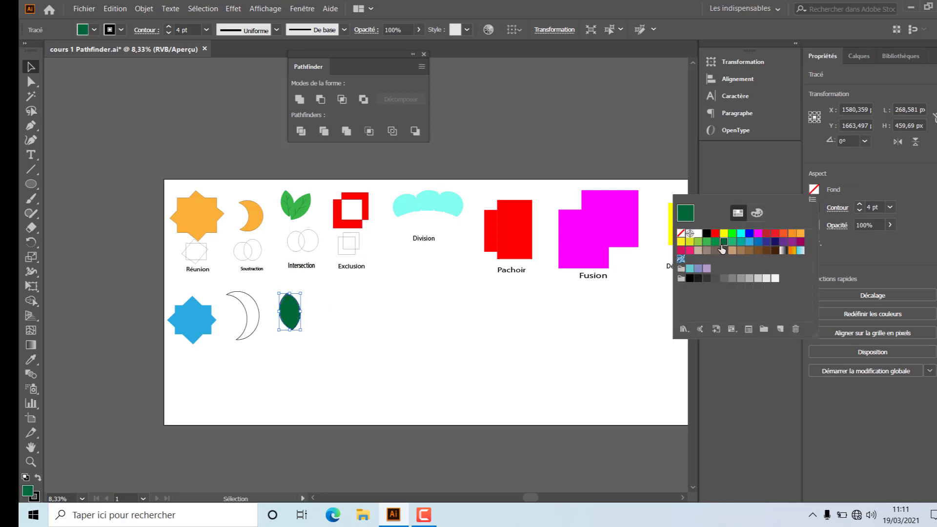
click(715, 241)
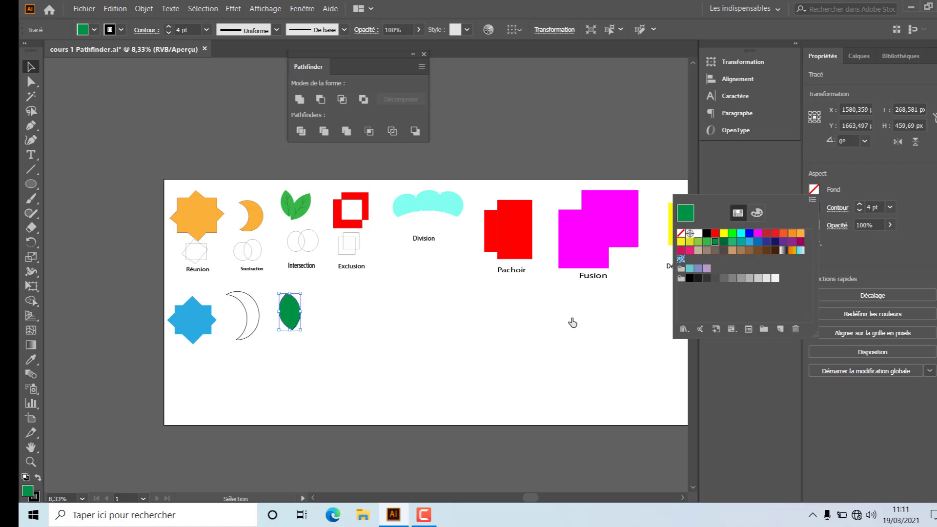
click(814, 207)
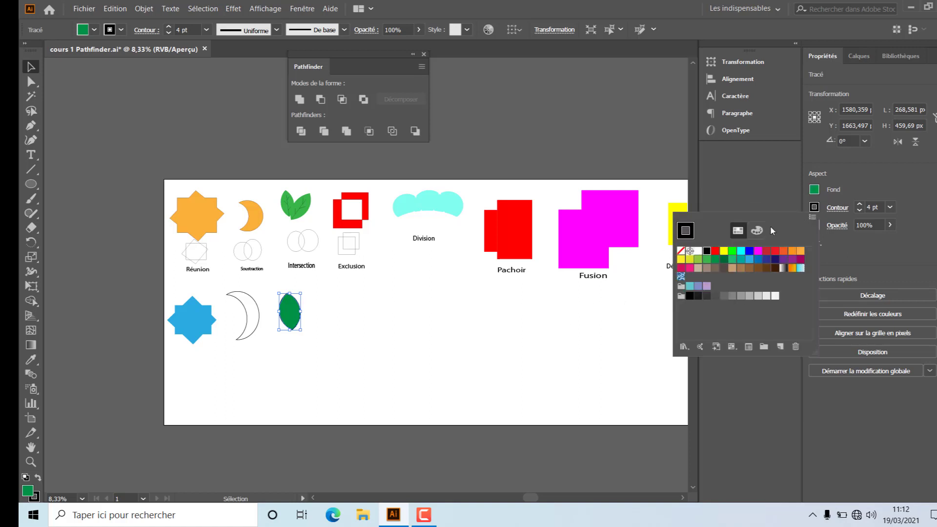
click(681, 251)
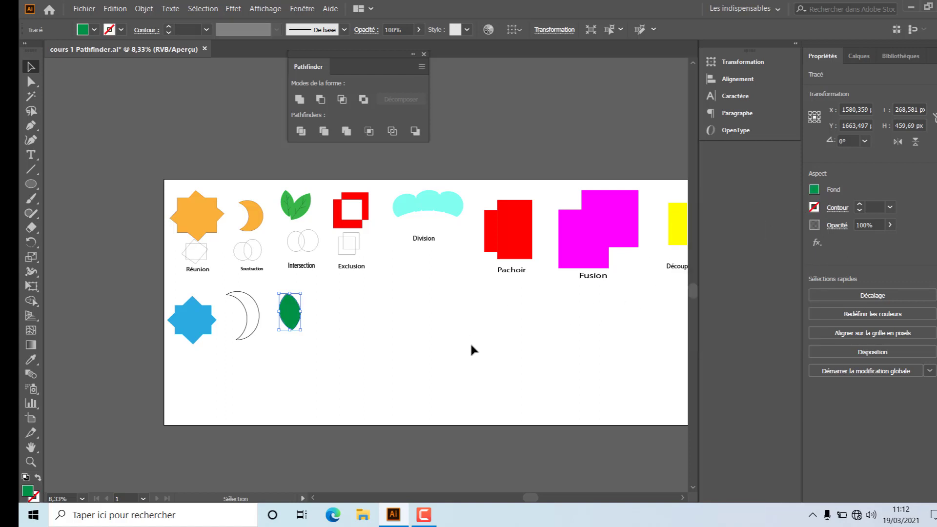
click(348, 333)
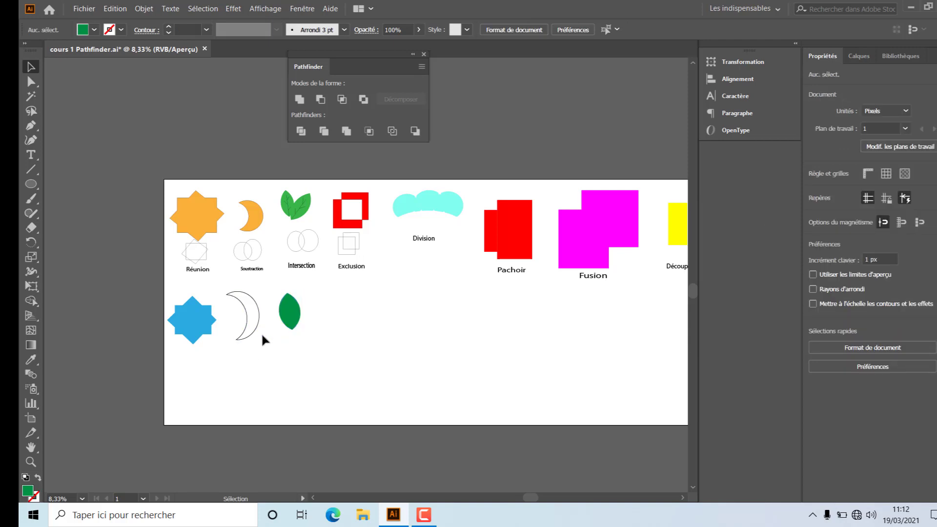
Fill the crescent with Jaune RVB and remove its black stroke.
click(244, 335)
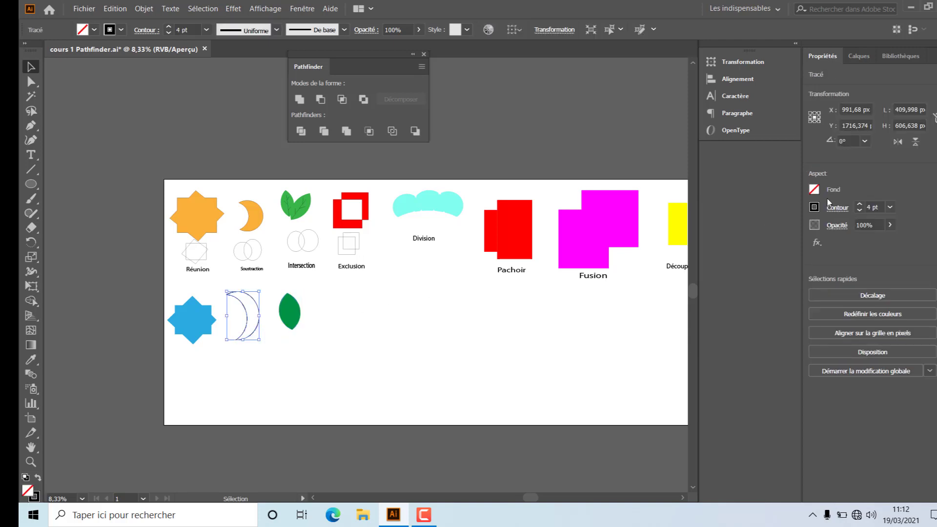
click(813, 191)
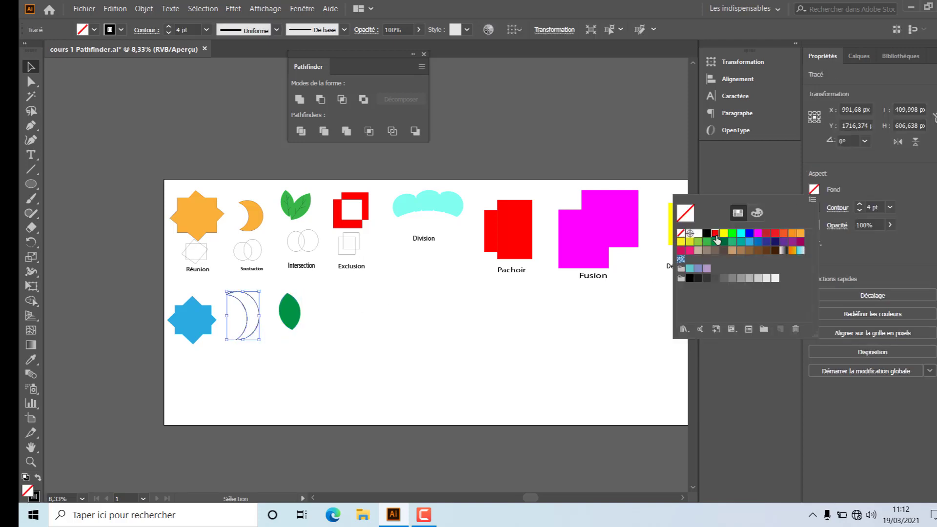
click(715, 234)
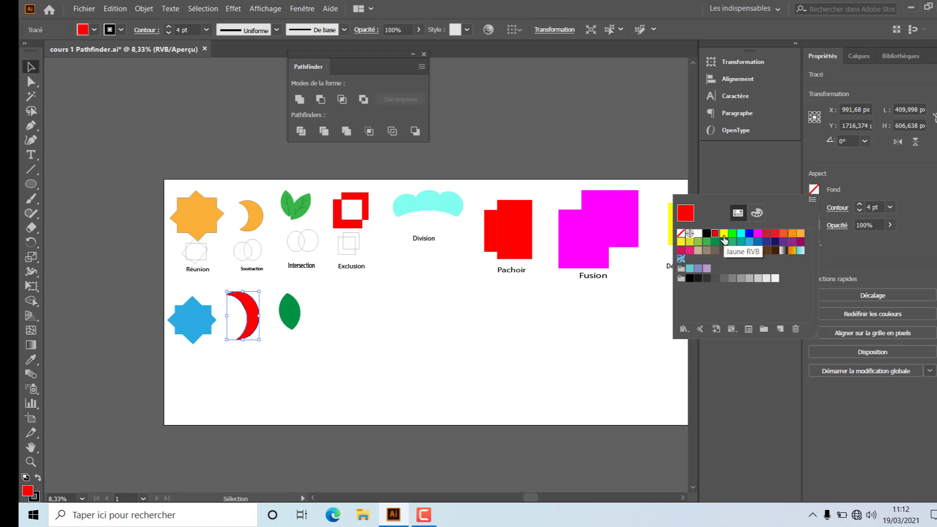
click(724, 235)
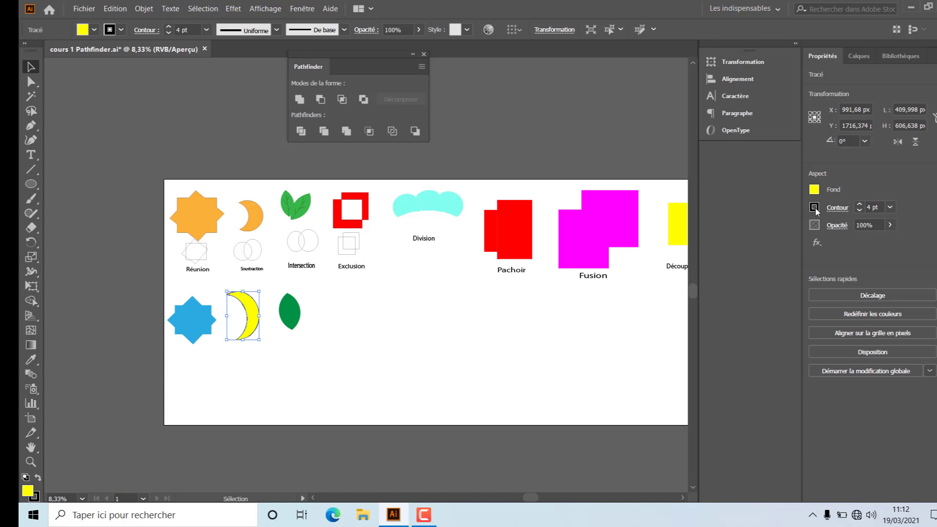
click(814, 207)
click(680, 255)
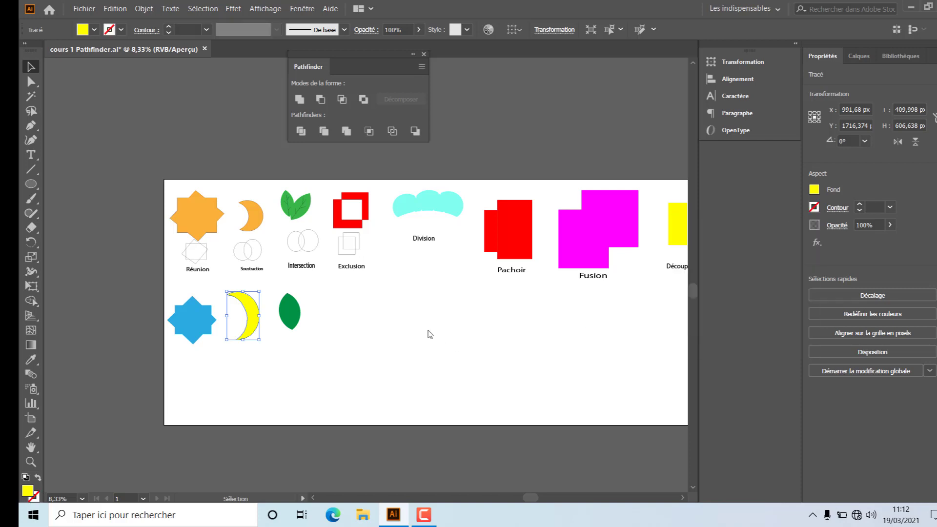
click(302, 369)
Nudge the green leaf slightly right and draw a near-vertical midrib about 350 px long from its lower tip, with a black 1 pt stroke.
drag(288, 311, 290, 311)
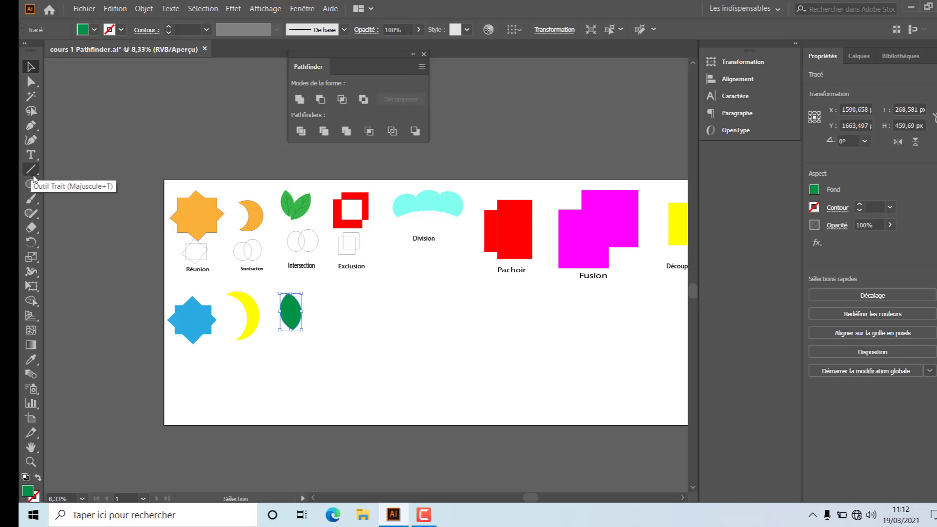
click(32, 176)
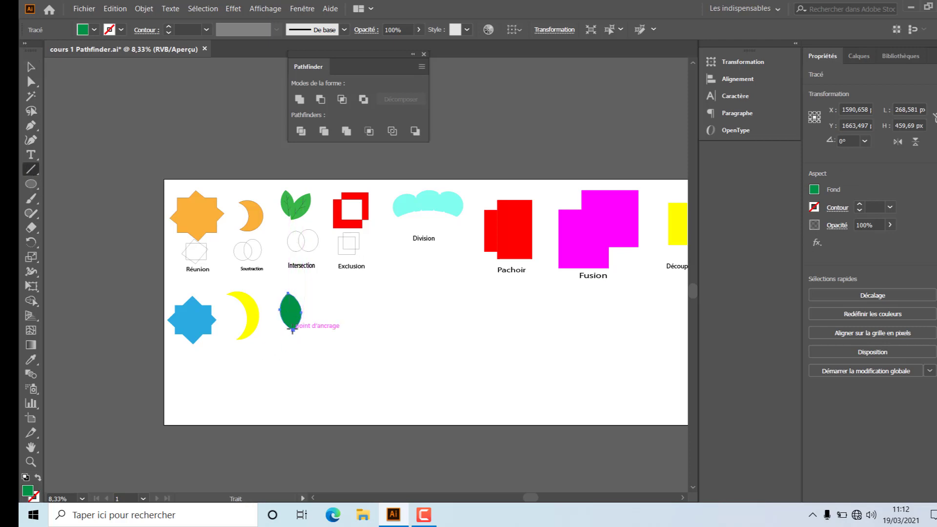
drag(292, 330, 291, 302)
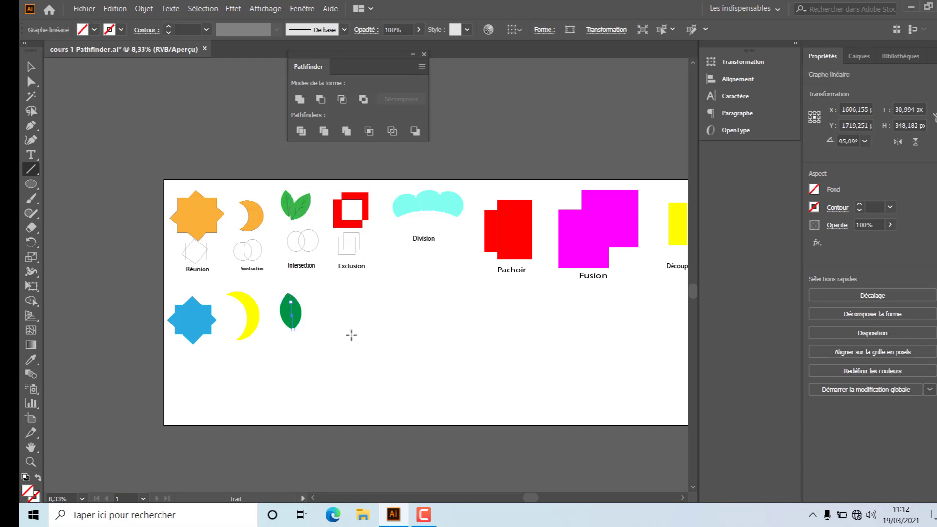
click(814, 207)
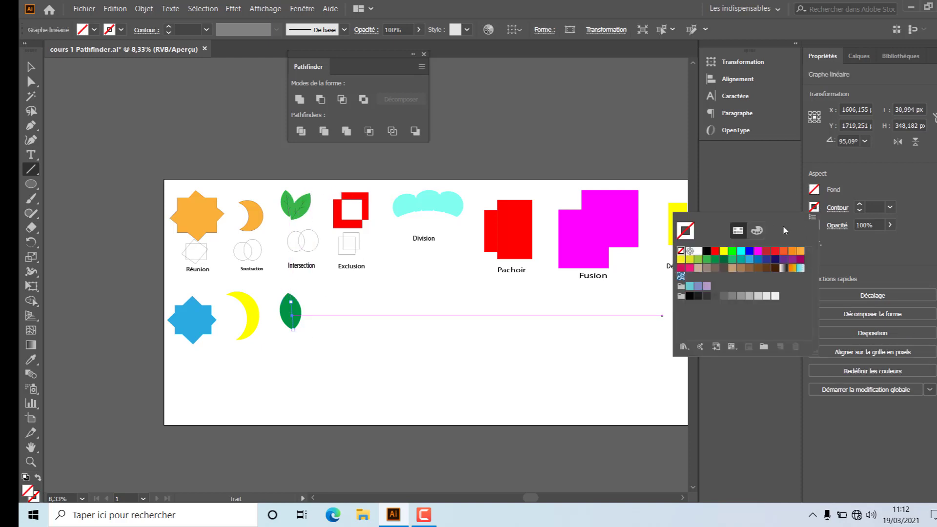
click(706, 251)
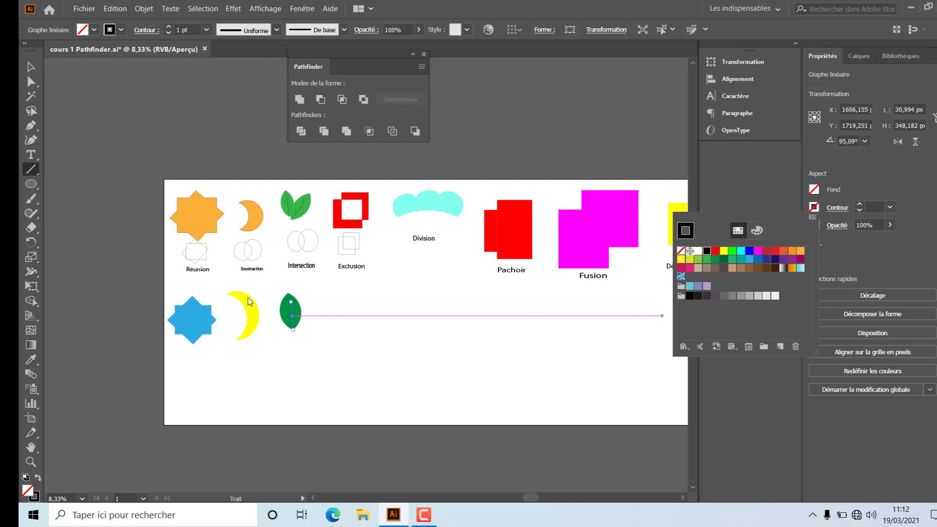
click(291, 317)
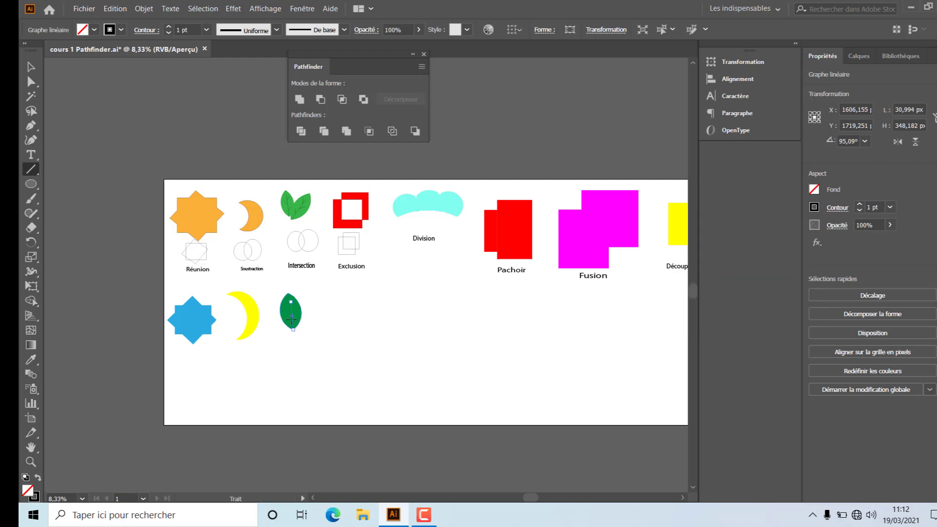
mouse_move(294, 320)
mouse_down()
mouse_move(285, 315)
mouse_move(296, 307)
mouse_up()
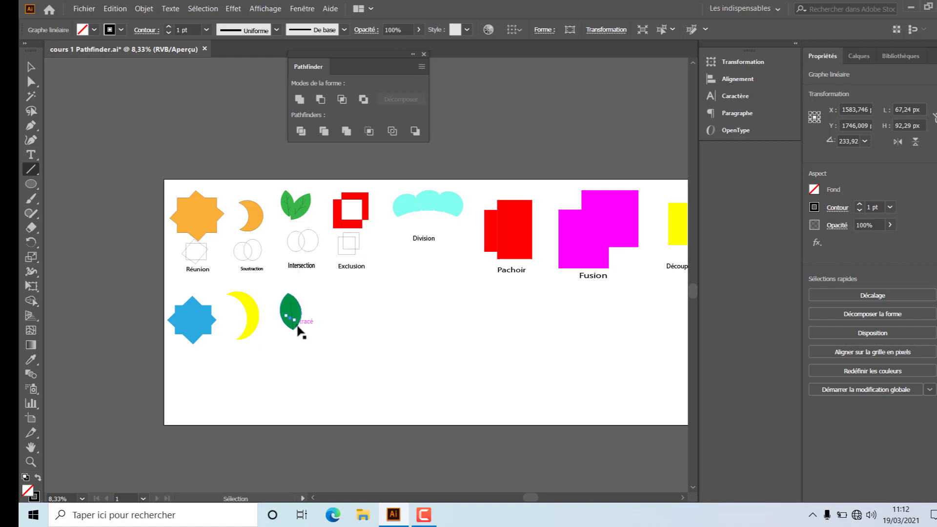
key(ctrl+z)
key(ctrl+z)
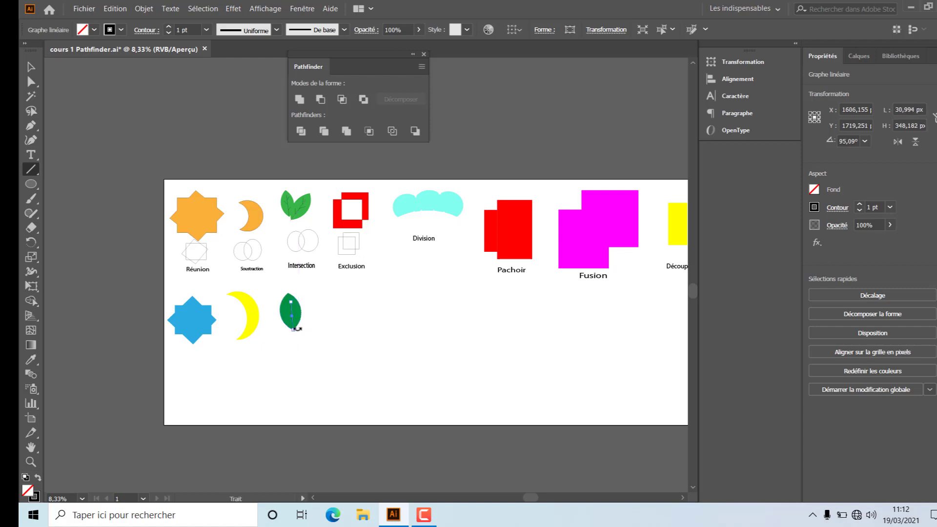
Draw short slanted vein lines branching from the leaf's midrib, including one about 53 × 121 px toward its upper right.
drag(292, 321, 287, 315)
drag(343, 314, 293, 310)
click(323, 310)
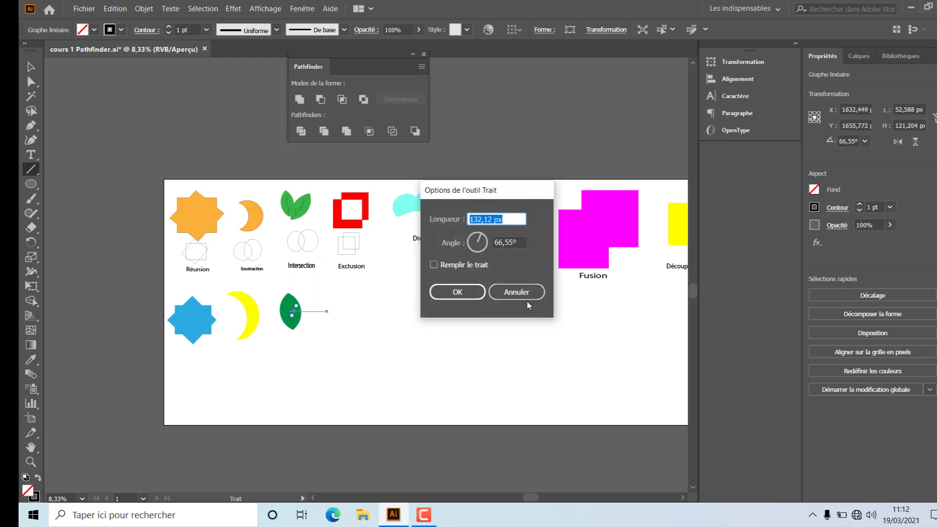
click(491, 293)
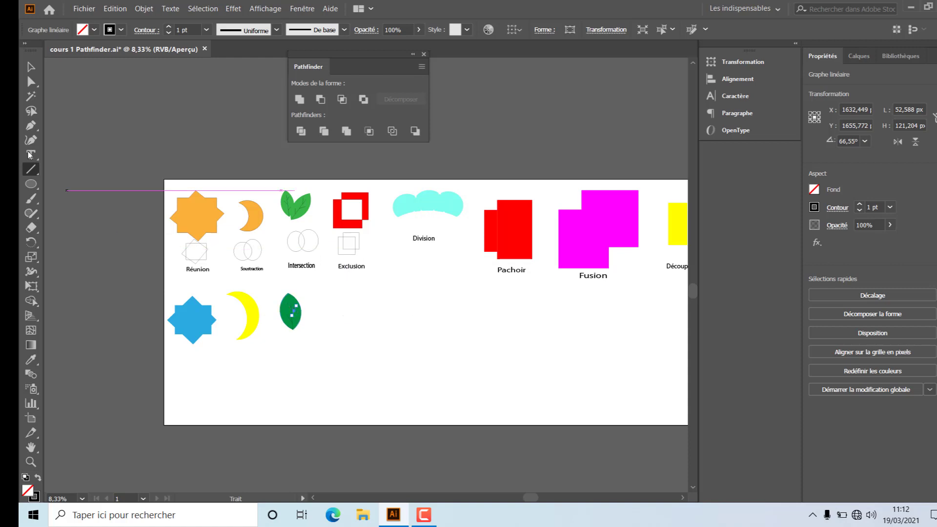
Draw a slanted vein about 57 × 68 px from the green leaf's midrib toward its upper left.
click(31, 65)
click(335, 337)
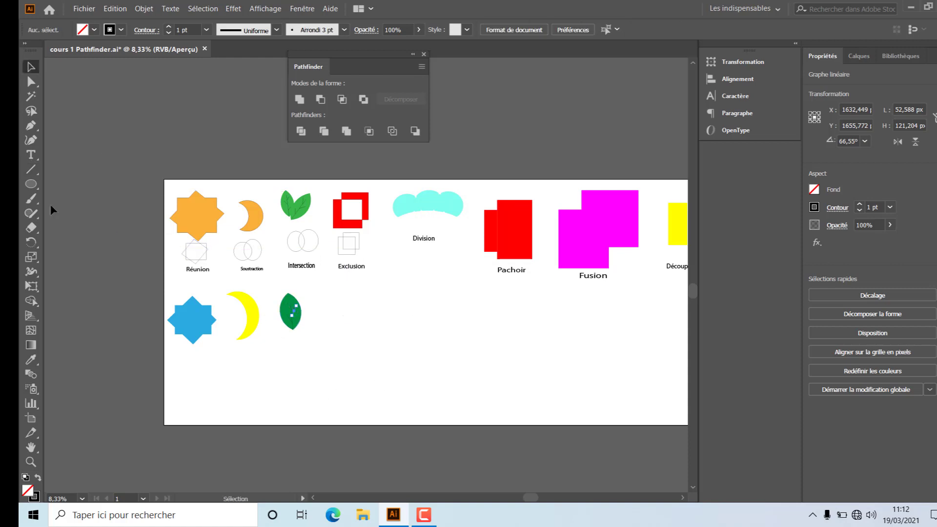
click(28, 171)
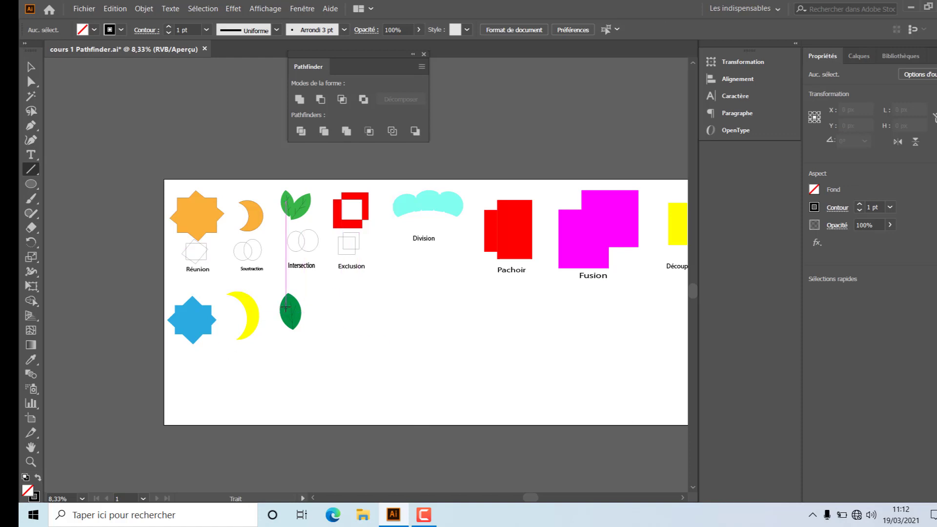
drag(290, 307, 288, 304)
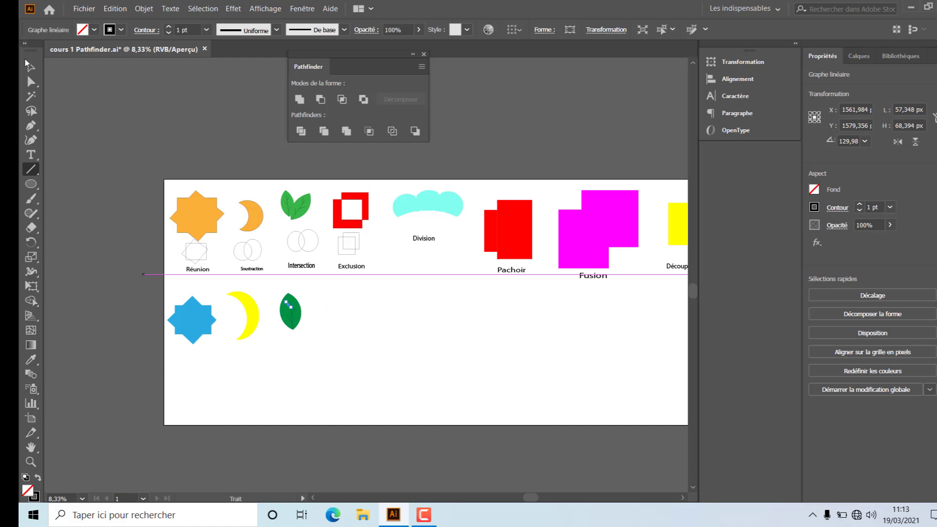
click(28, 68)
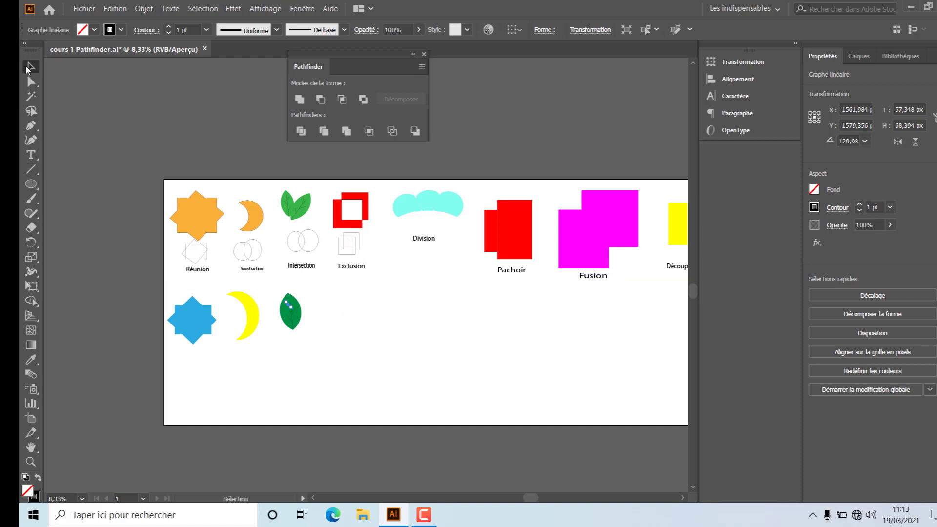
click(361, 325)
Draw two overlapping rectangles below the Exclusion example, the upper-right one about 442 × 483 px.
click(38, 185)
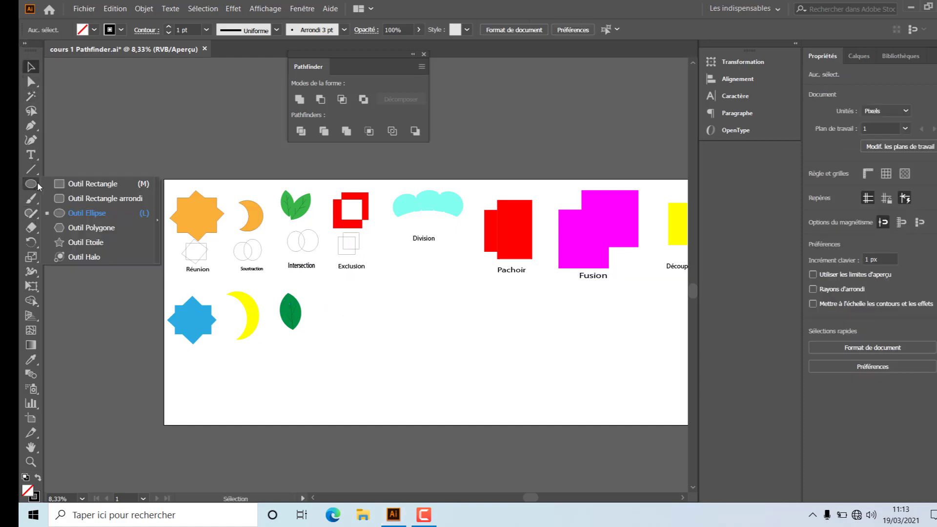
click(92, 184)
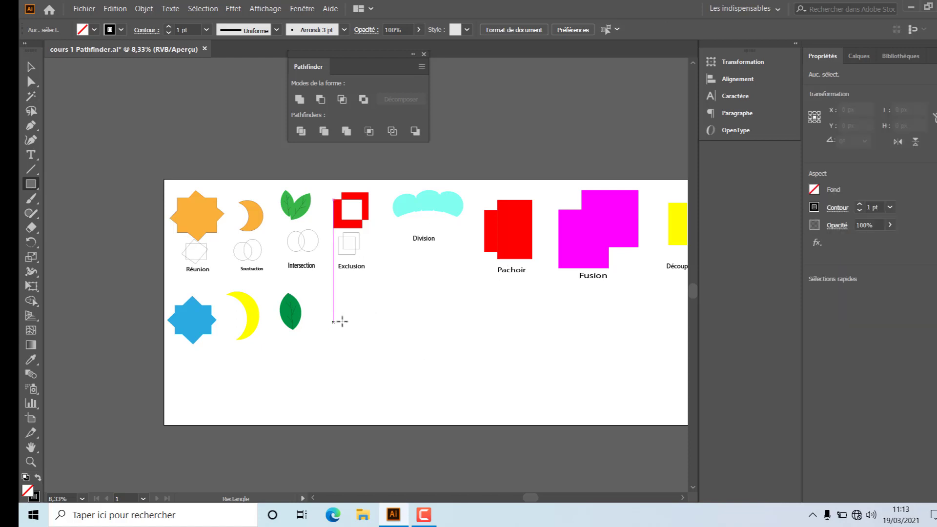
drag(326, 291, 366, 330)
drag(343, 279, 378, 317)
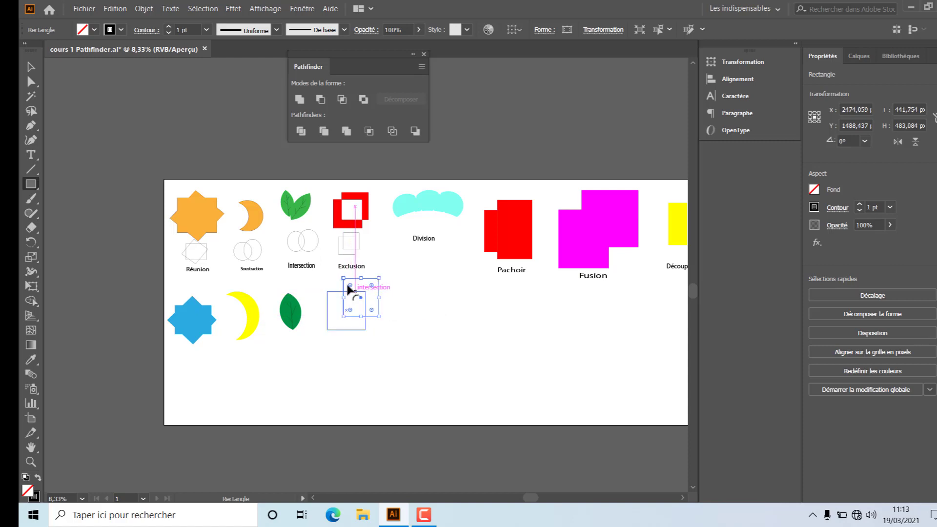
Select both overlapping rectangles and apply the Exclusion shape mode.
click(33, 67)
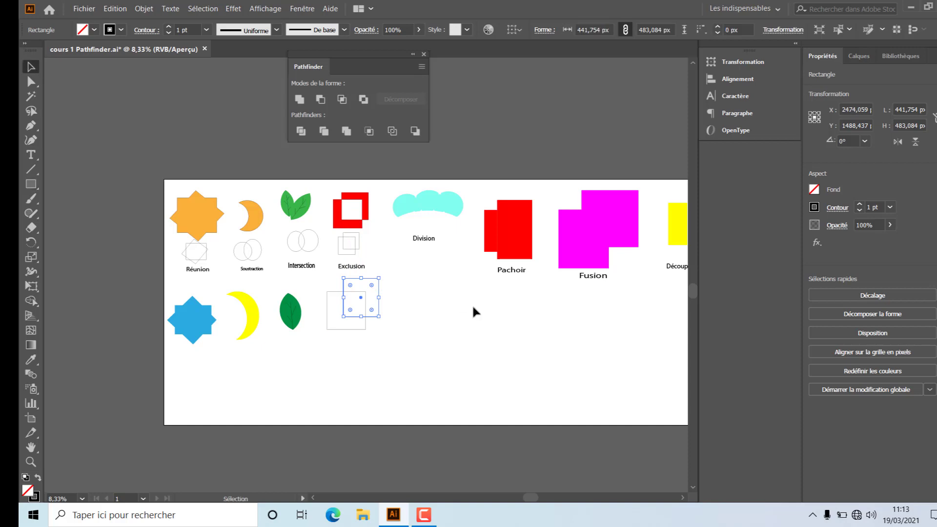
click(354, 283)
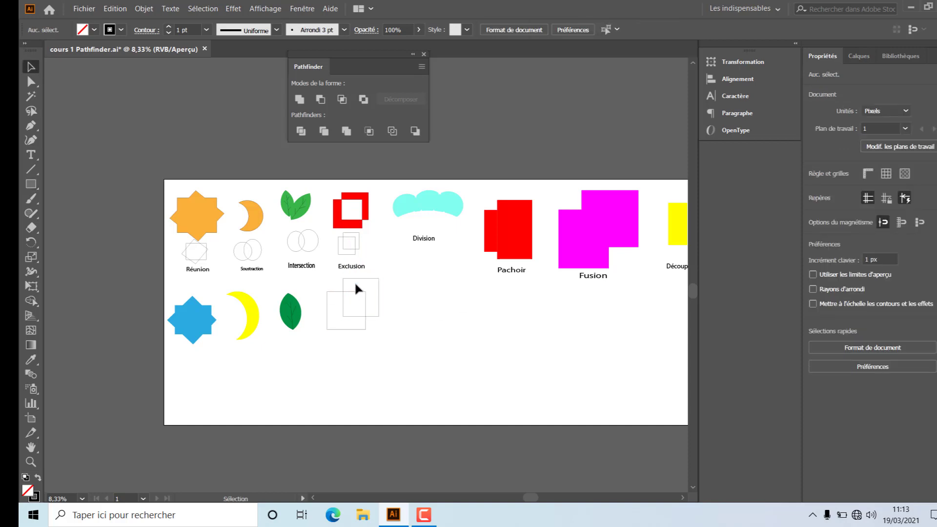
click(379, 315)
shift+click(353, 330)
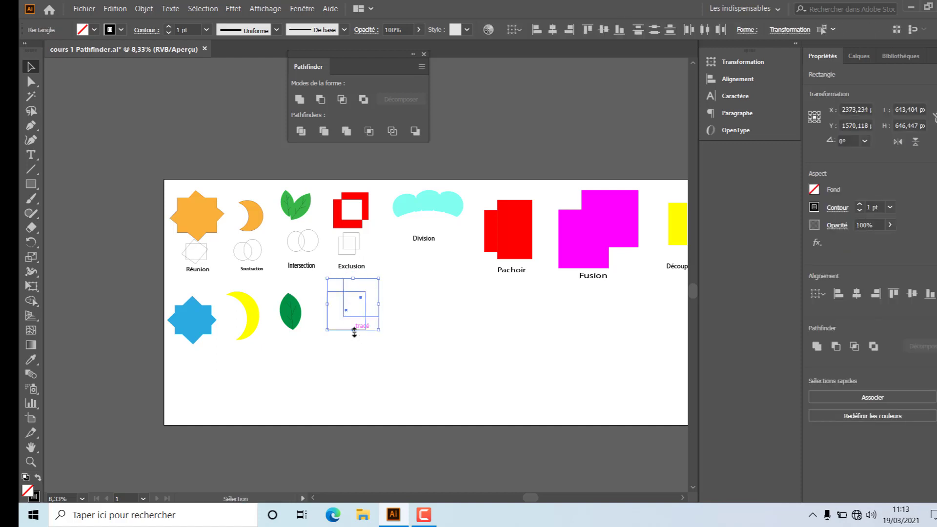
click(365, 104)
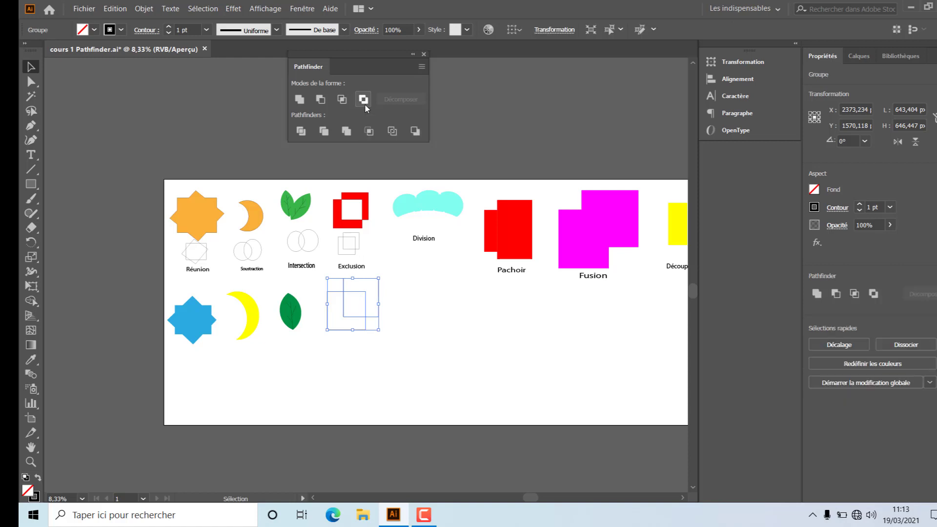
Fill the Exclusion shape with dark red and select the four recreated shapes in the lower row.
click(813, 189)
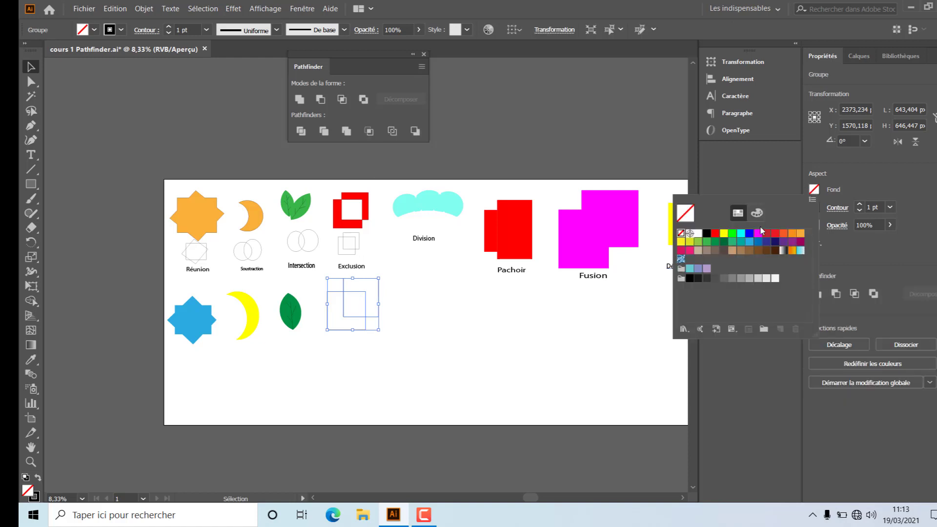
click(766, 233)
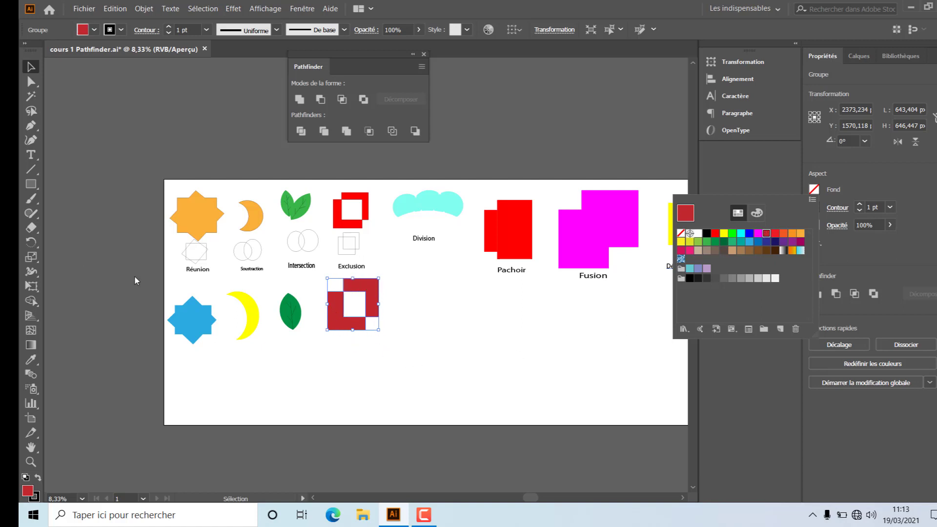
click(32, 68)
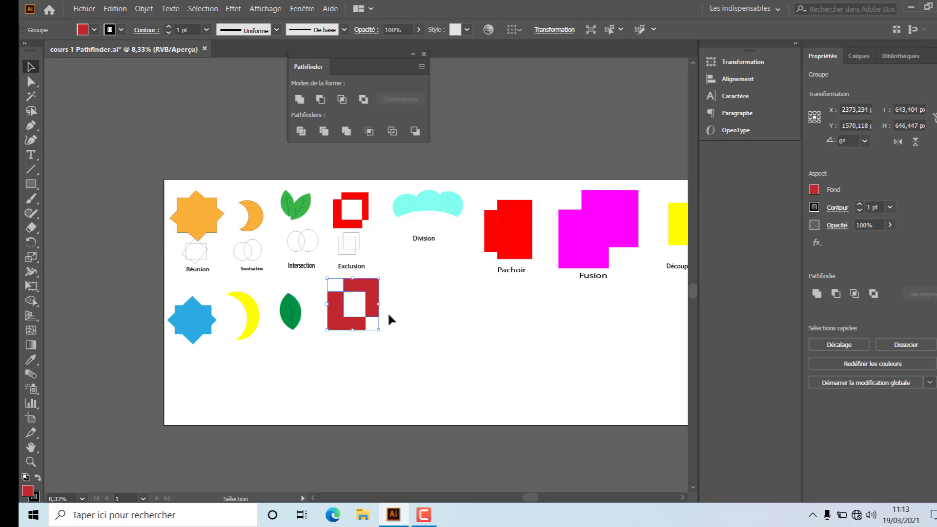
drag(400, 360, 191, 291)
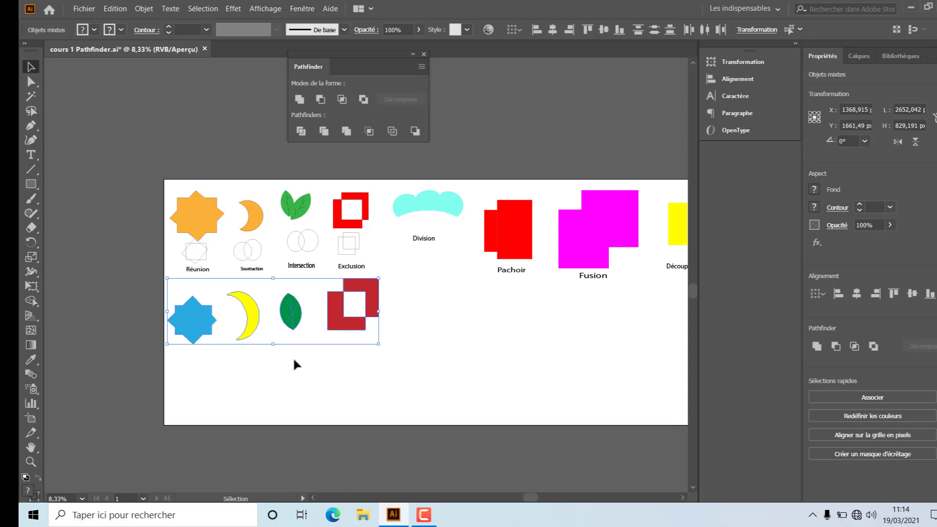
Draw three overlapping circles in a row beside the dark red shape, the middle one about 664 px wide and the last about 558 × 607 px.
right_click(31, 184)
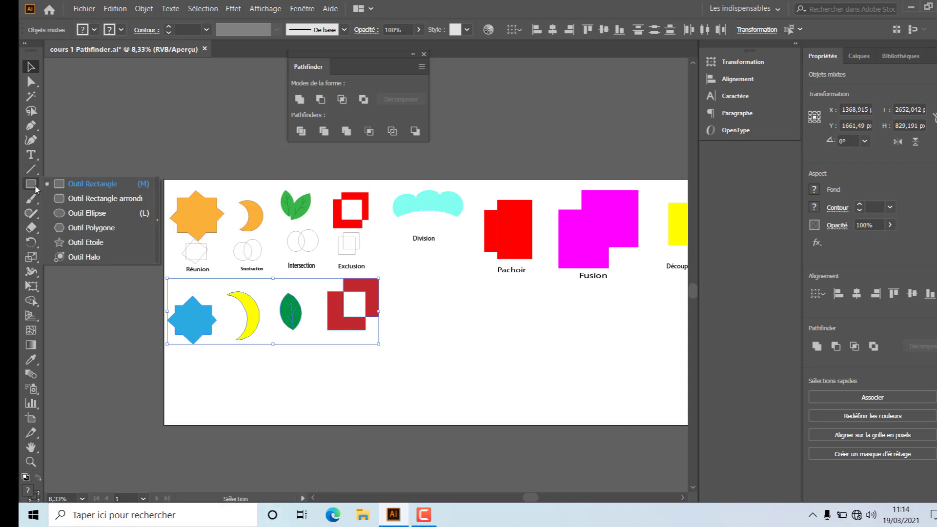
click(77, 219)
drag(404, 294, 455, 339)
drag(440, 287, 492, 341)
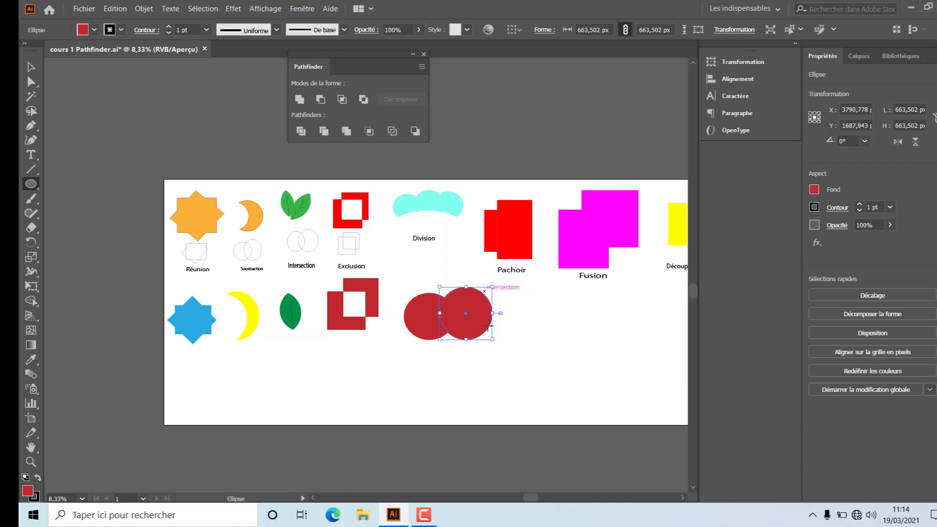
drag(484, 291, 528, 339)
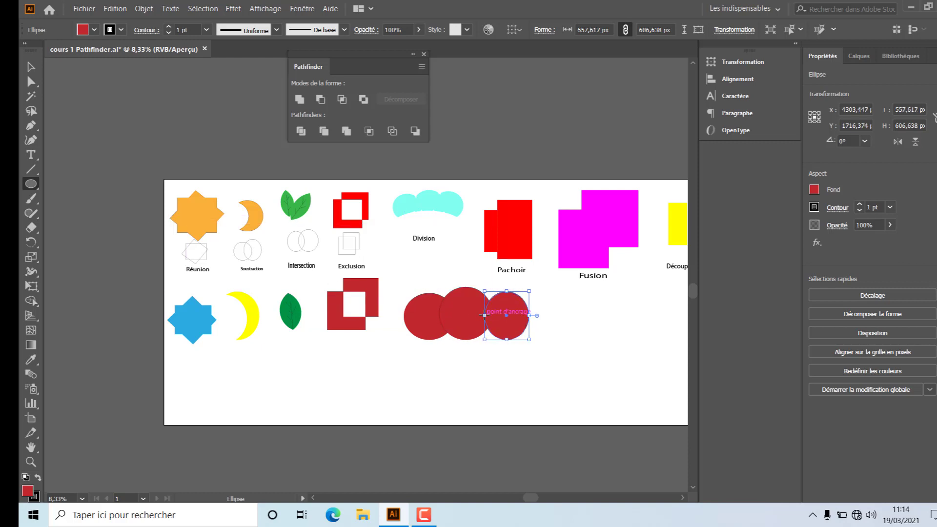
Move the two outer circles inward so they overlap the middle one more, and select all three.
drag(485, 315, 497, 314)
key(v)
drag(425, 317, 401, 349)
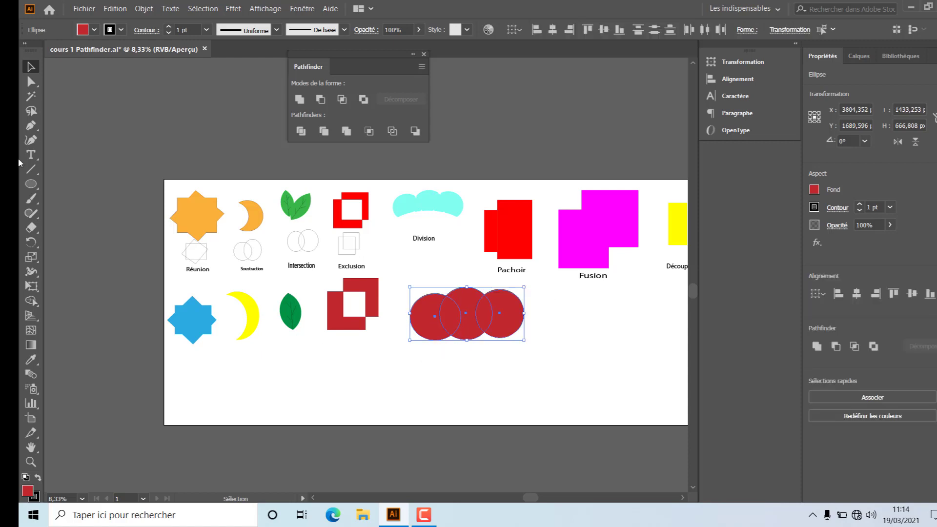
Draw a wide ellipse about 1636 × 692 px over the circles' lower edges, shift it slightly left and down, and select all four shapes.
click(29, 184)
click(440, 372)
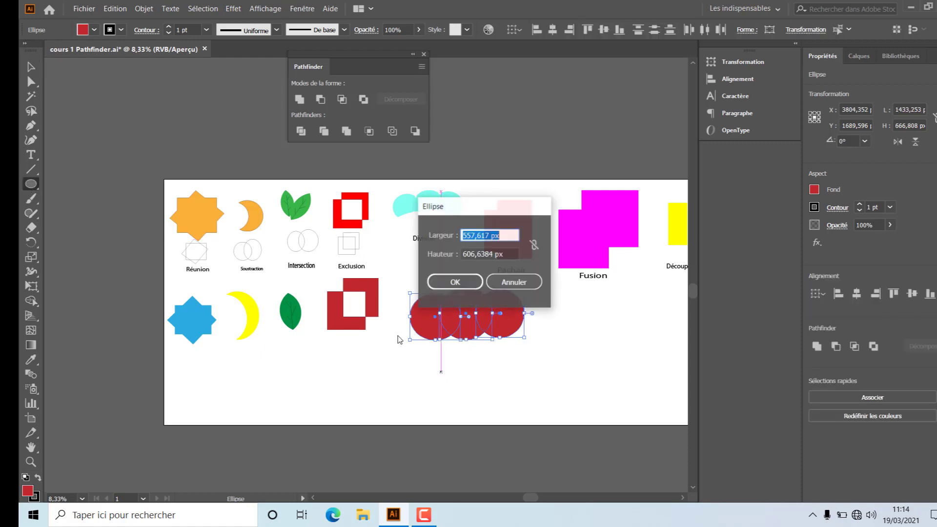
click(513, 282)
drag(537, 324, 407, 381)
click(29, 67)
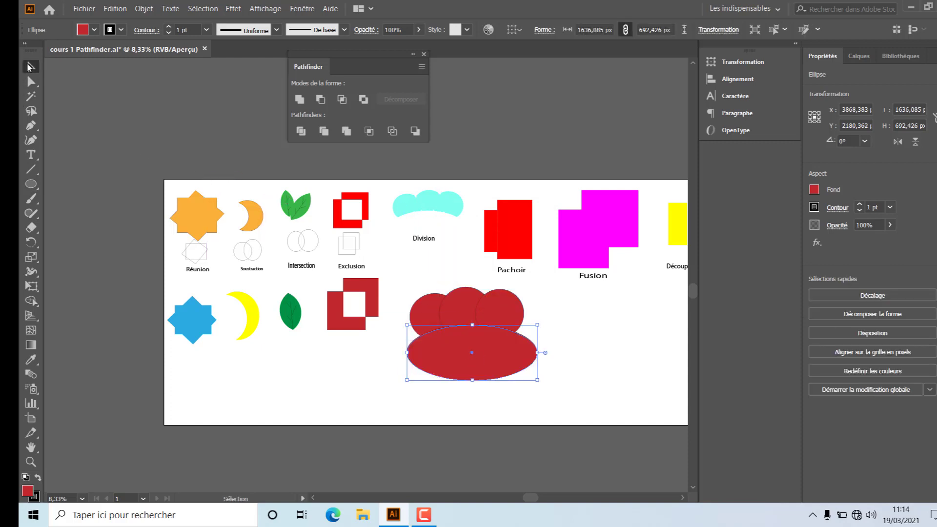
drag(428, 337, 460, 360)
drag(540, 283, 399, 401)
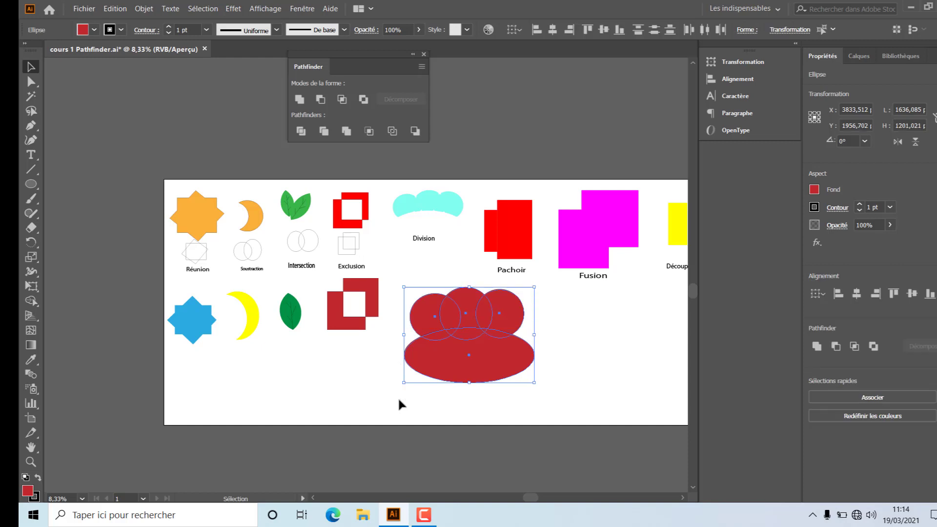
click(814, 191)
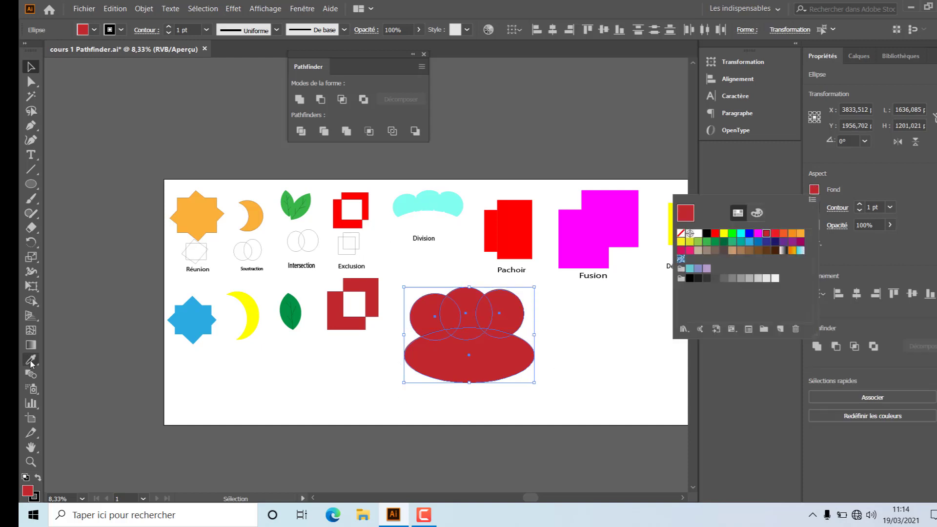
click(449, 200)
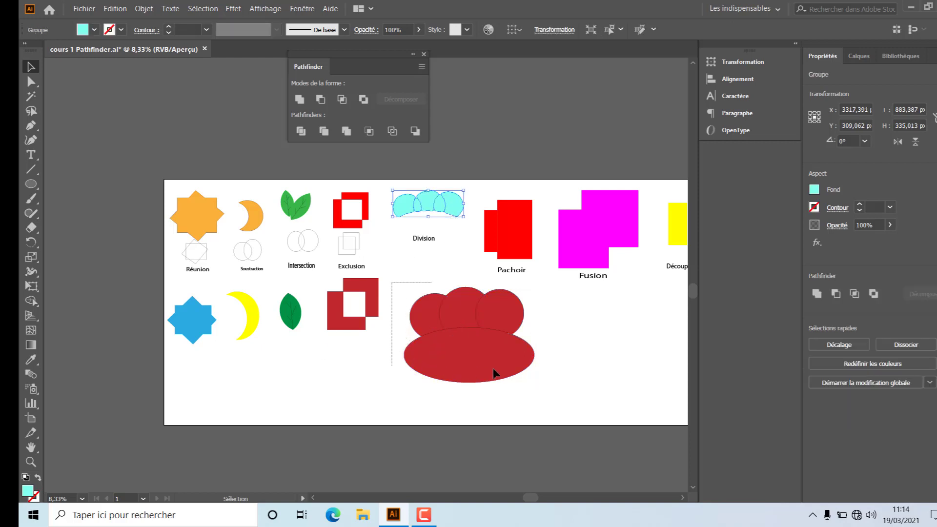
drag(494, 373, 532, 394)
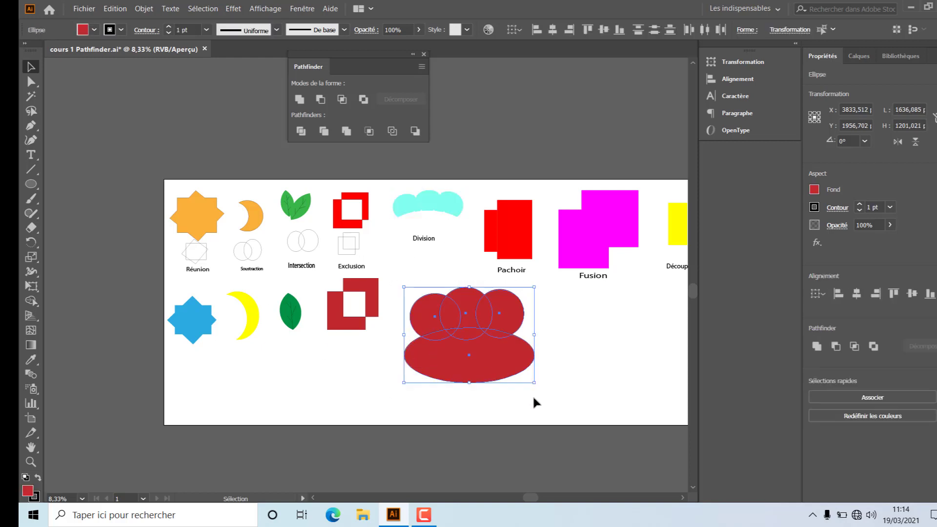
Apply the Division example's cyan appearance to the circles and ellipse with the Eyedropper, and group the four shapes.
click(37, 364)
click(443, 199)
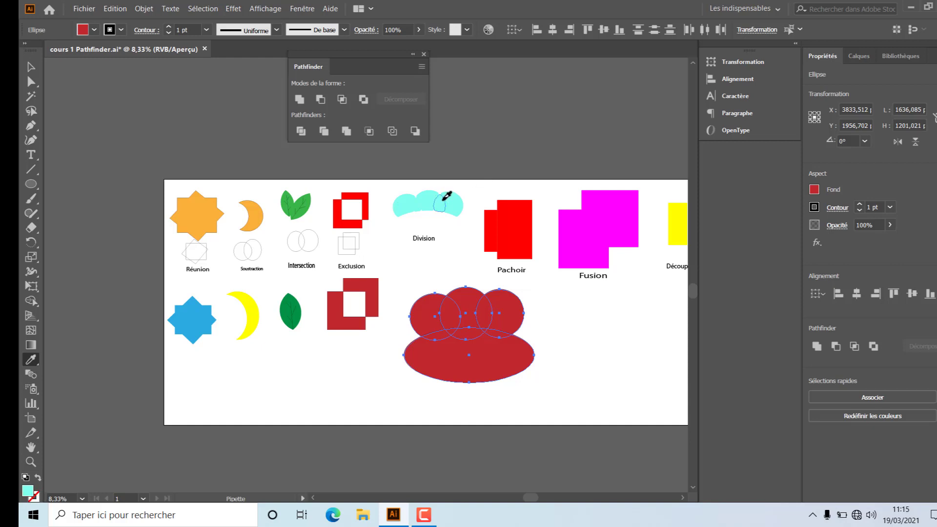
click(27, 68)
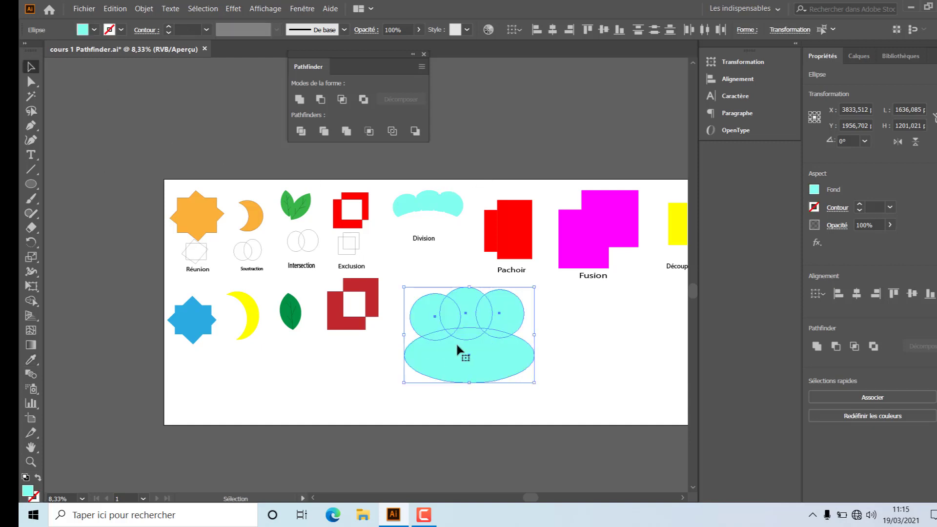
right_click(461, 337)
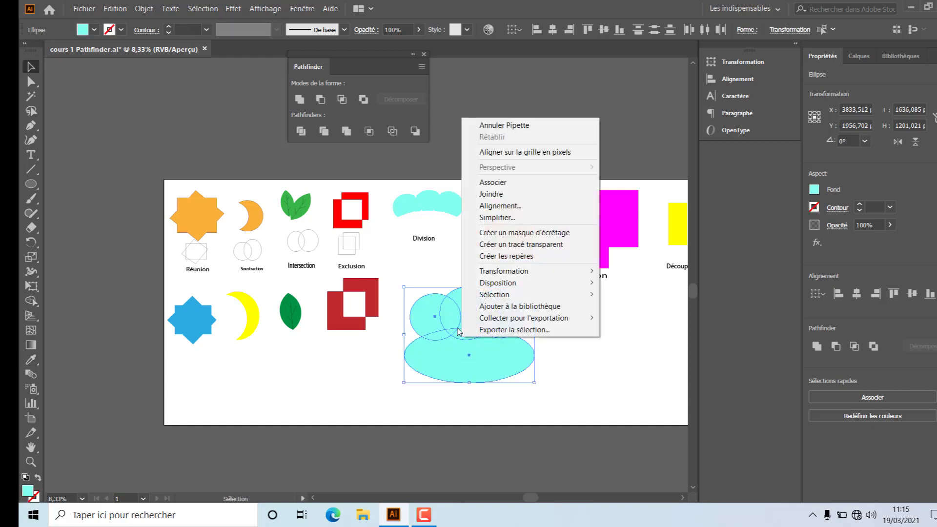
right_click(455, 350)
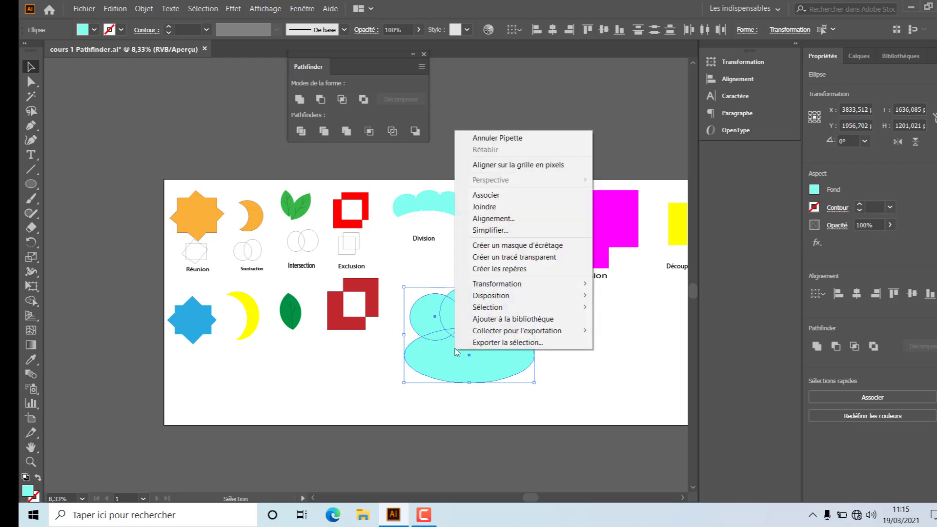
click(485, 195)
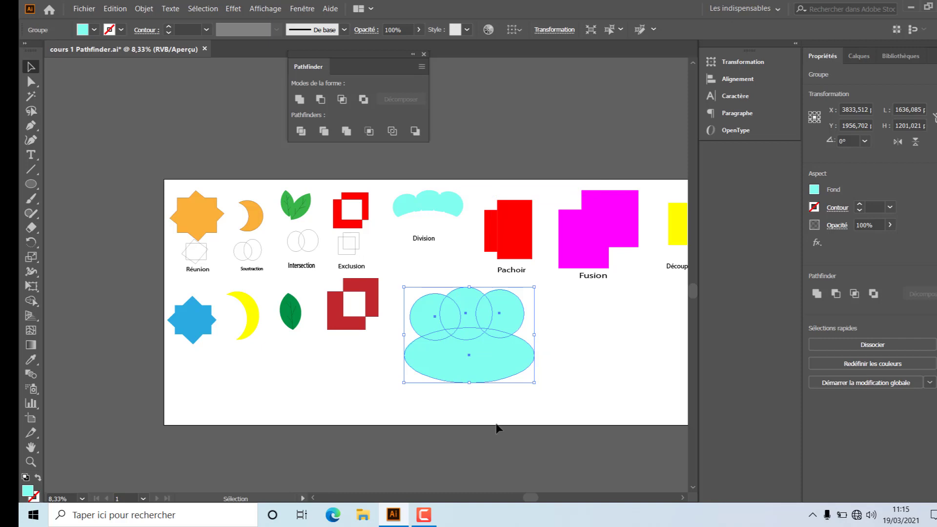
Apply the Division pathfinder to the cyan group and delete the large lower ellipse piece.
click(302, 134)
click(31, 82)
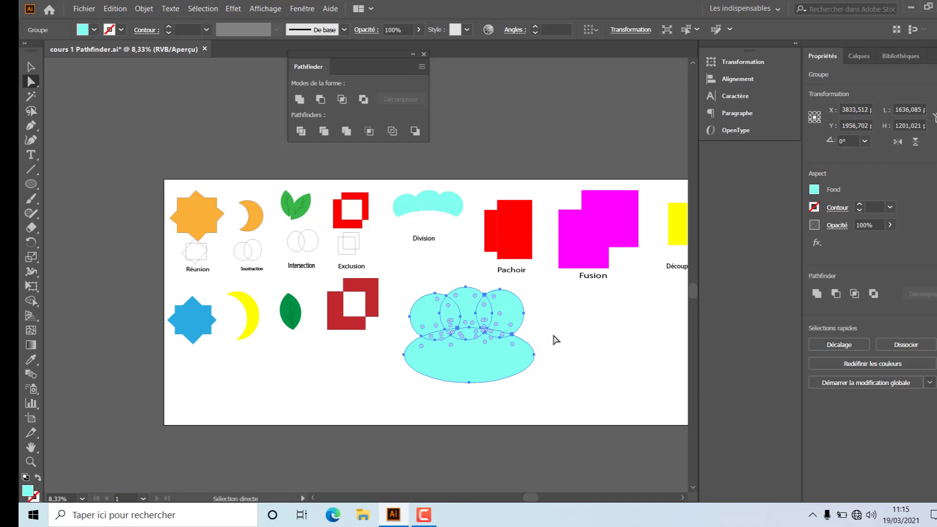
click(492, 412)
click(503, 380)
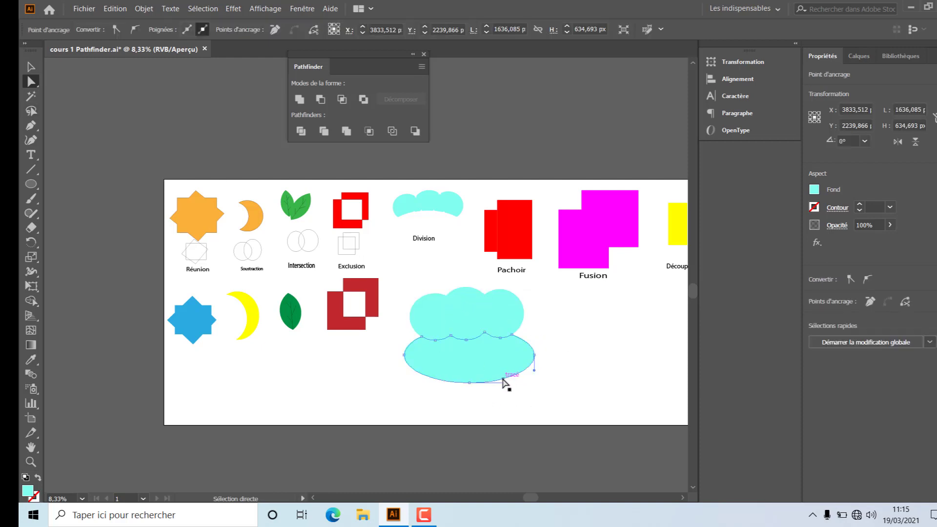
click(505, 378)
key(Delete)
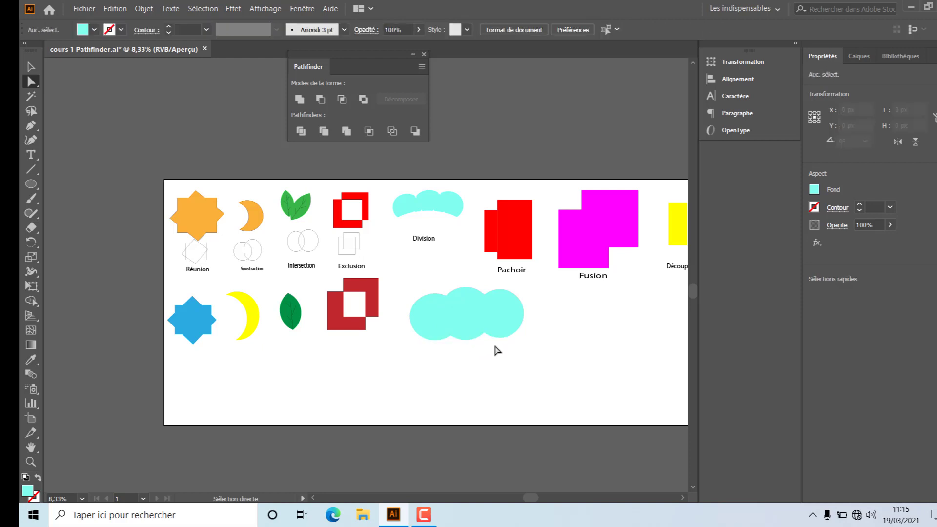
Delete the small leftover pieces along the circles' lower edges so the cloud has a smooth arched base.
click(502, 335)
key(Delete)
click(482, 337)
key(Delete)
click(486, 333)
key(Delete)
click(437, 335)
key(Delete)
click(448, 332)
key(Delete)
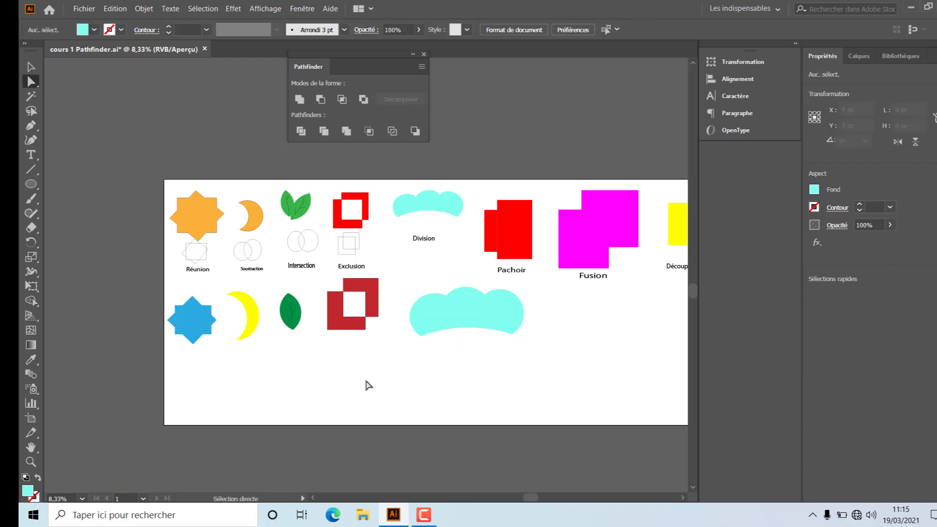
click(31, 66)
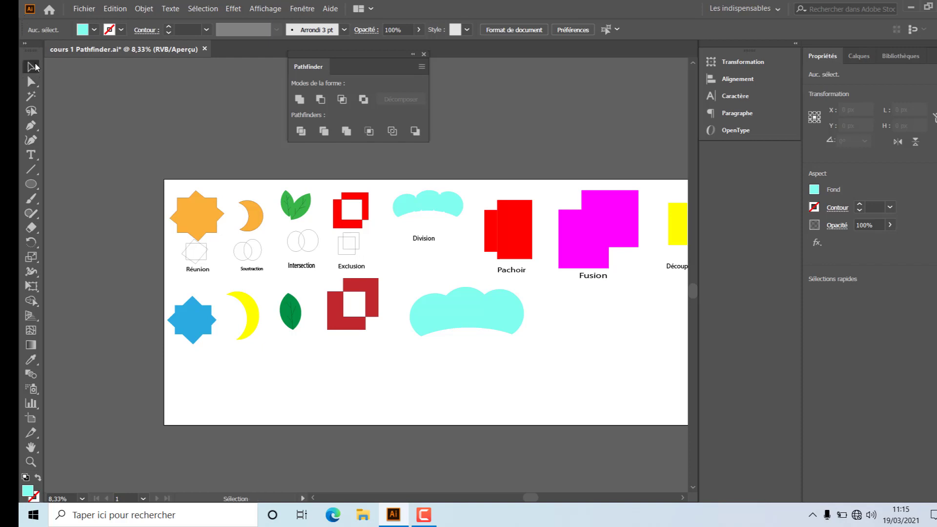
Scale down the lower cyan cloud and position it beneath the Division label.
click(513, 326)
drag(523, 333, 443, 300)
click(458, 328)
click(457, 339)
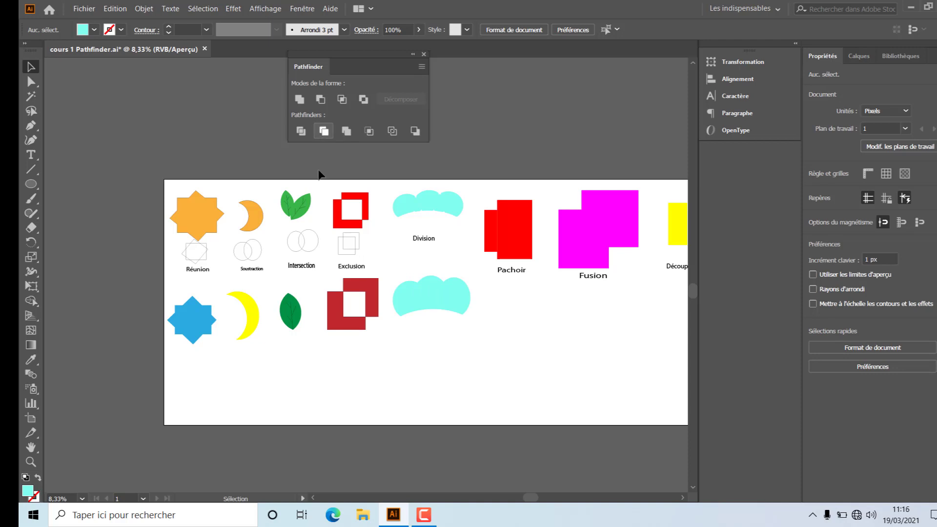
Draw a rectangle about 993 × 662 px below the cloud and a 699 × 662 px ellipse centred on its upper edge.
click(36, 187)
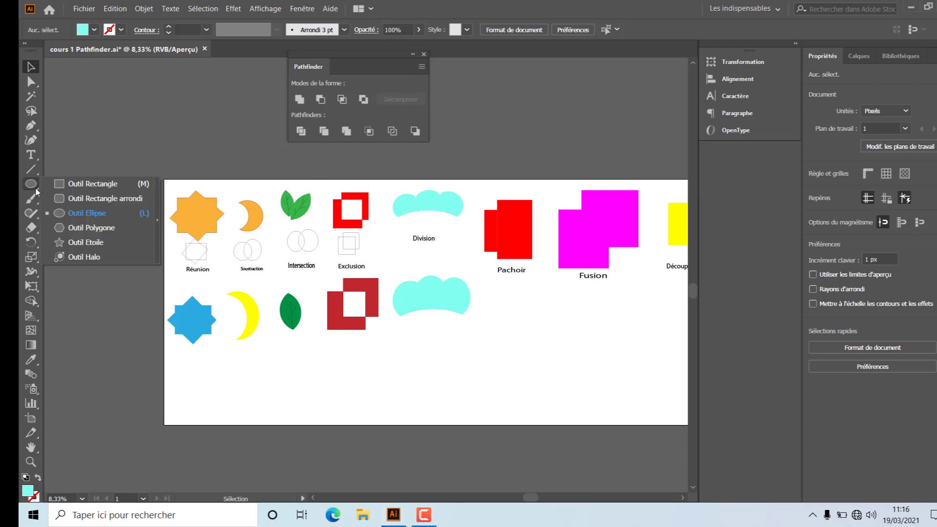
click(80, 184)
drag(467, 334, 546, 387)
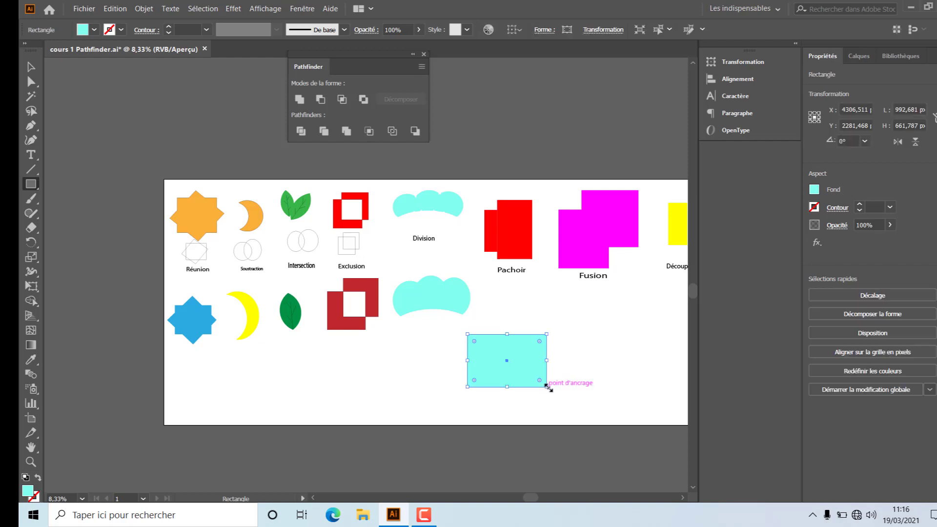
drag(31, 184, 66, 209)
drag(484, 307, 518, 335)
click(33, 66)
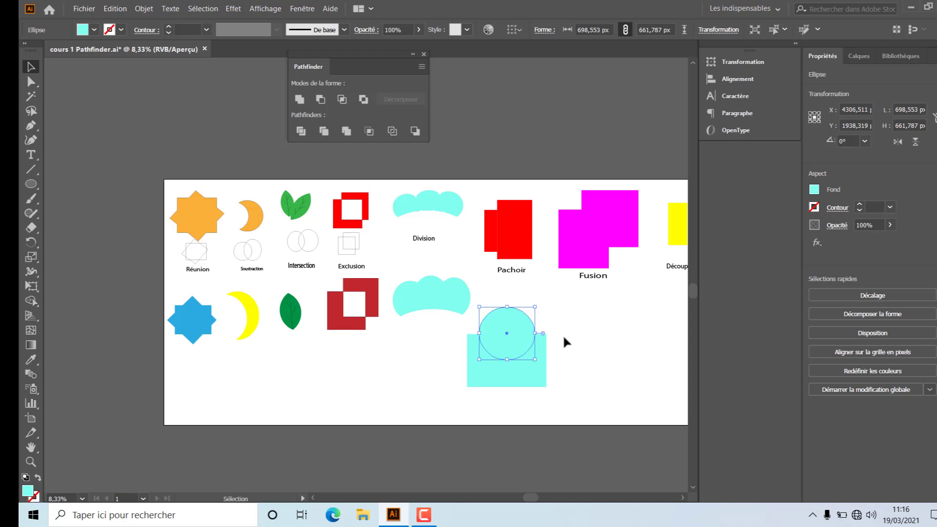
click(559, 287)
drag(554, 309, 460, 394)
click(546, 379)
click(597, 304)
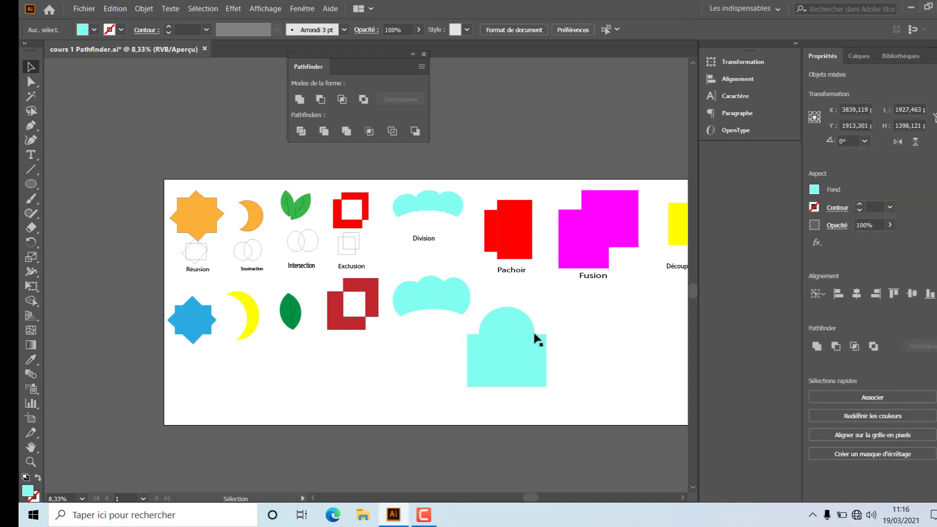
Select the new ellipse and rectangle together and fill both with the orange swatch.
click(523, 324)
shift+click(529, 385)
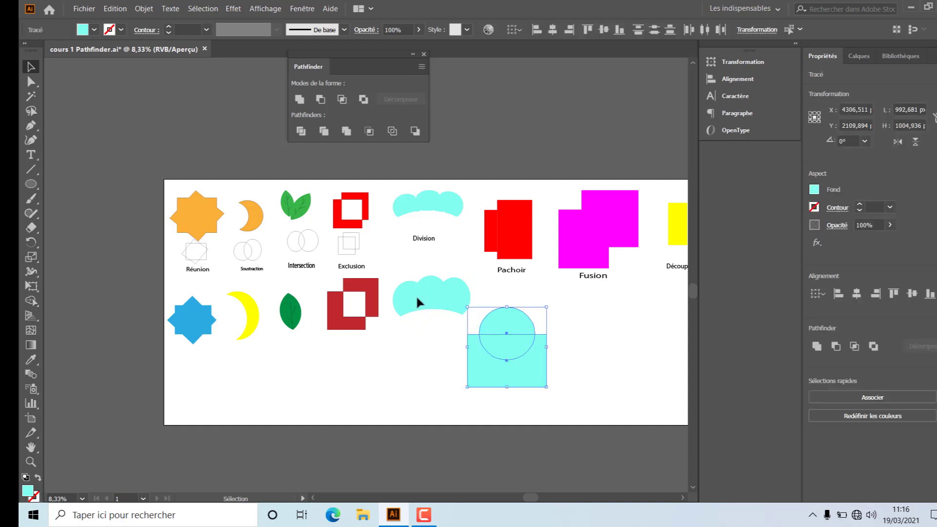
click(814, 189)
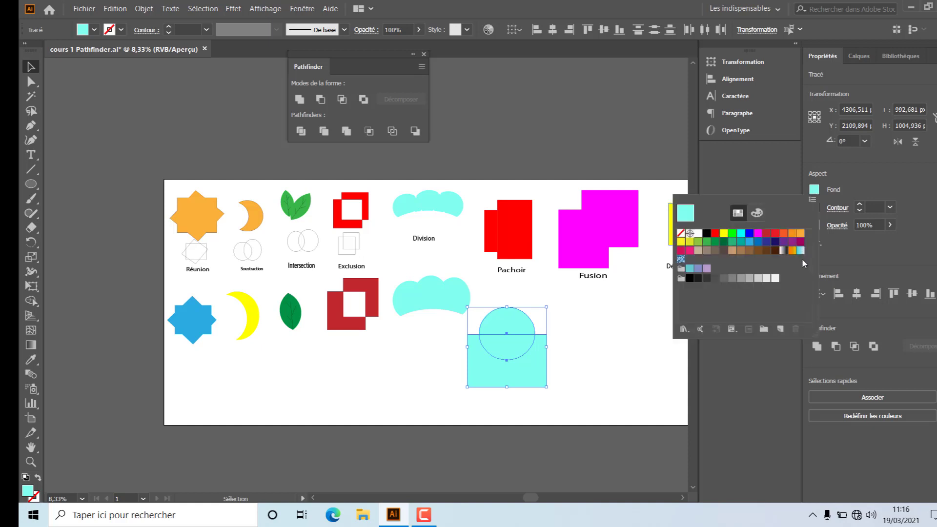
click(783, 233)
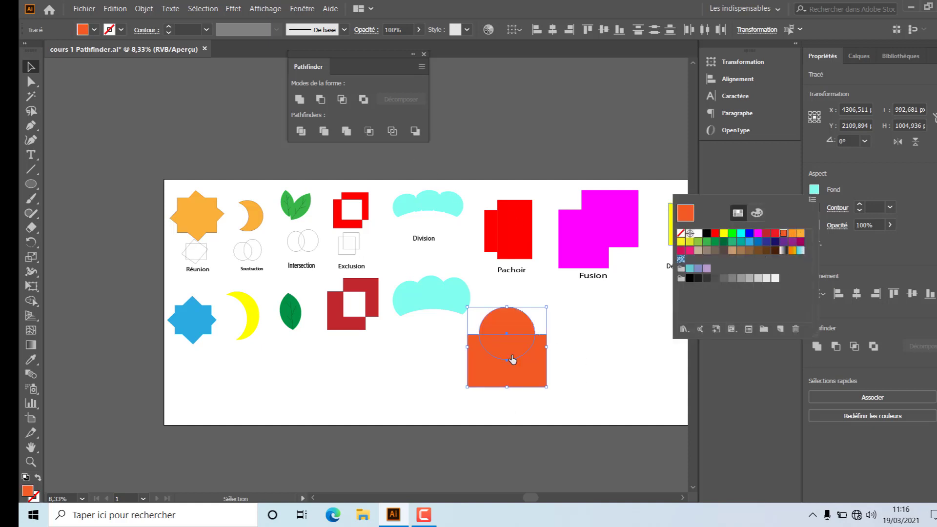
Apply the Pochoir pathfinder to the orange ellipse and rectangle, and shift the result slightly right and up.
click(329, 133)
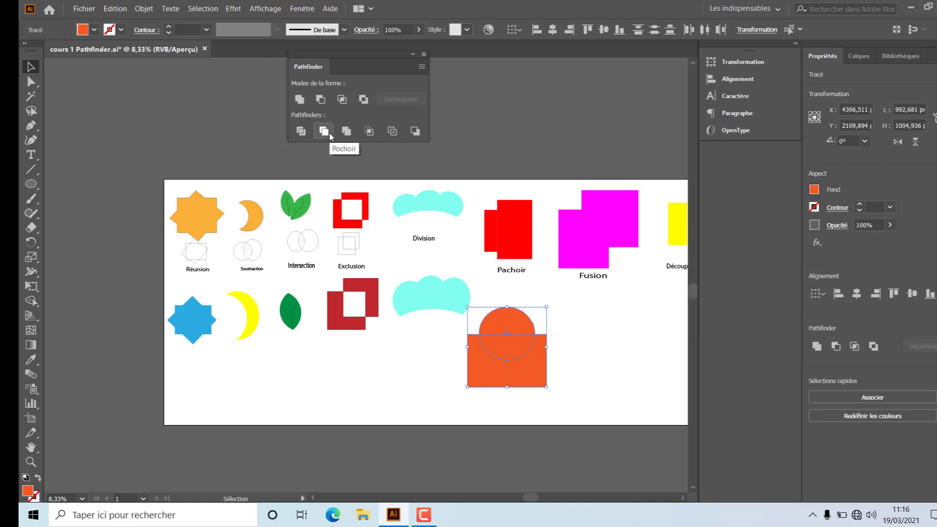
click(322, 132)
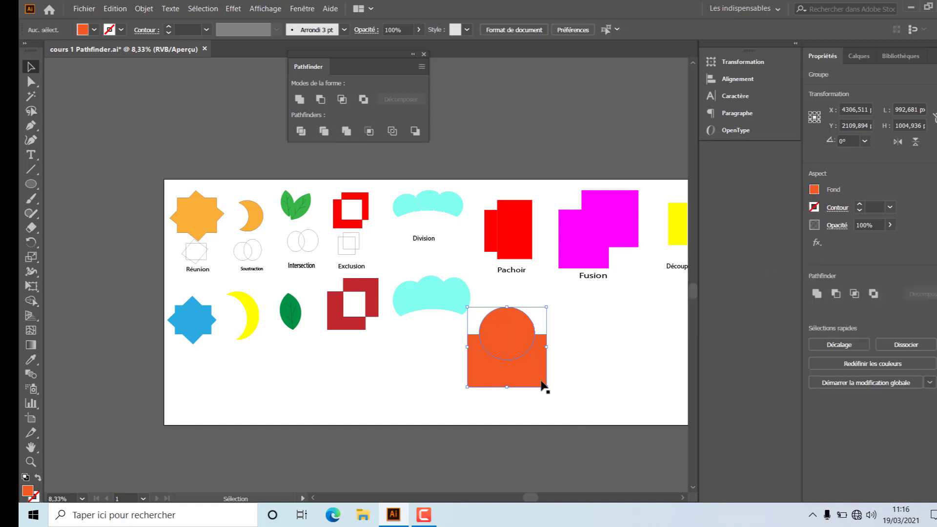
mouse_move(537, 371)
mouse_down()
mouse_move(593, 375)
mouse_move(539, 374)
mouse_up()
click(648, 343)
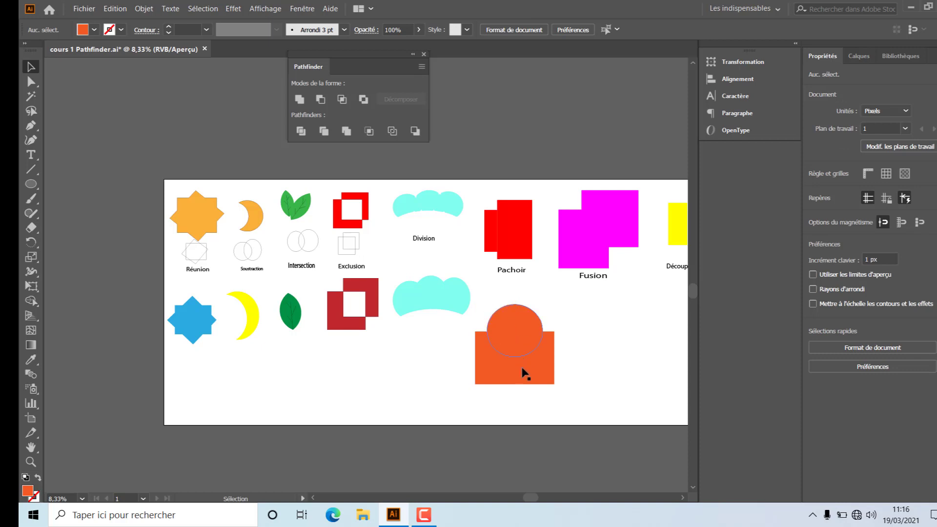
Pull the circle out of the trimmed rectangle with Direct Selection, and return it to the notch.
key(a)
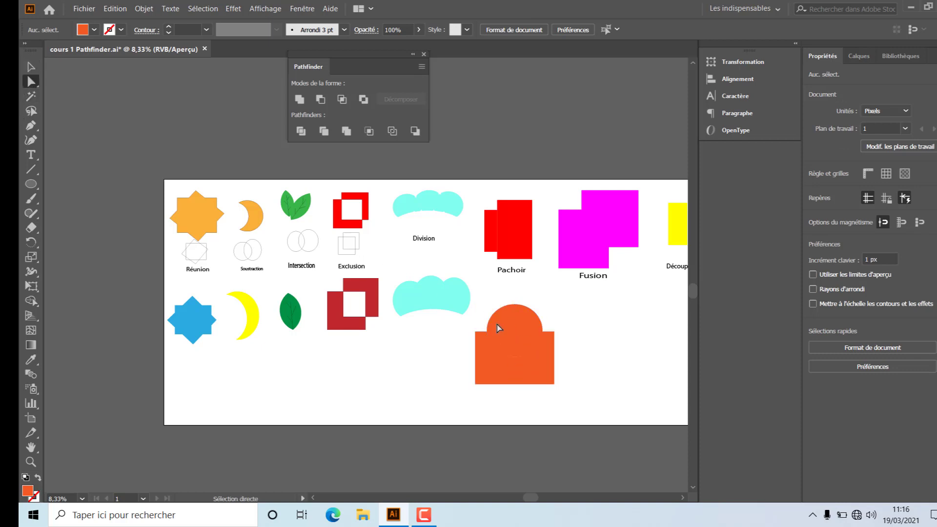
drag(499, 328, 585, 324)
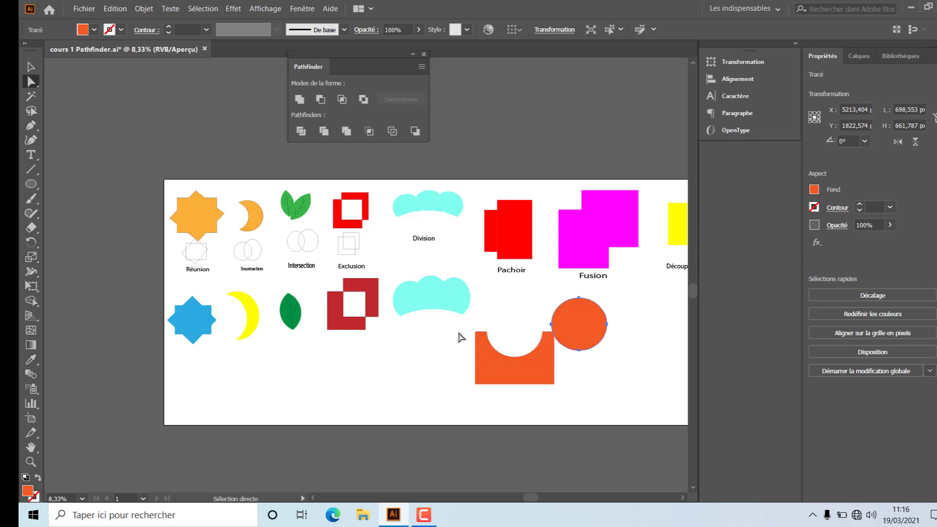
drag(588, 333, 522, 335)
click(621, 362)
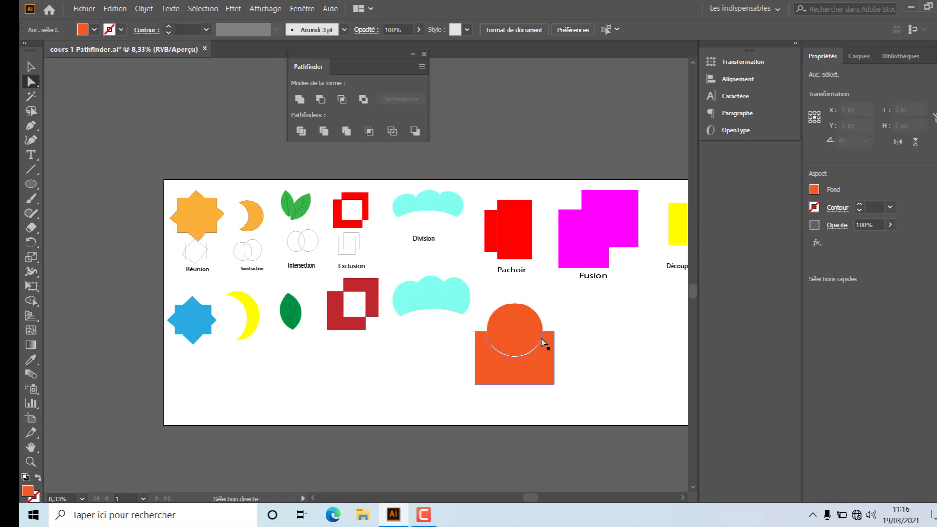
click(539, 341)
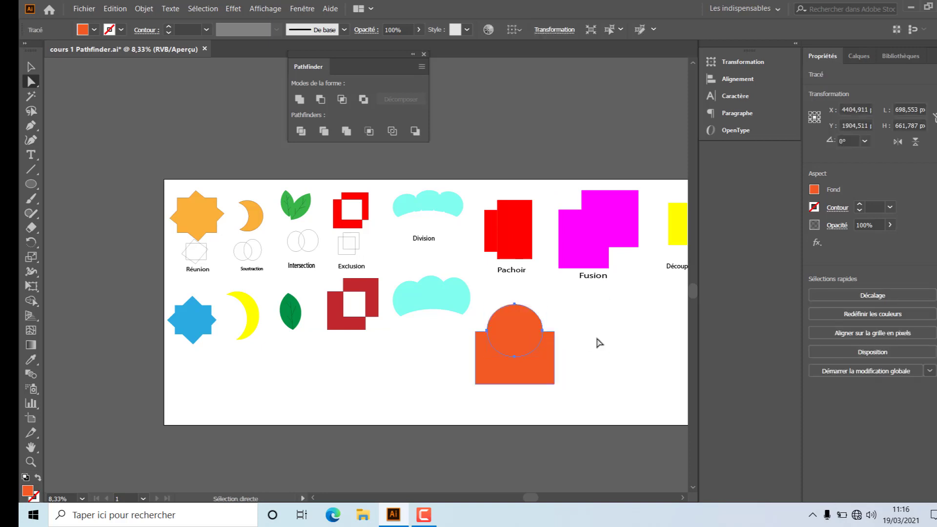
Select the whole orange Pochoir group, scale it down and place it beneath the Pachoir label.
drag(567, 304, 466, 409)
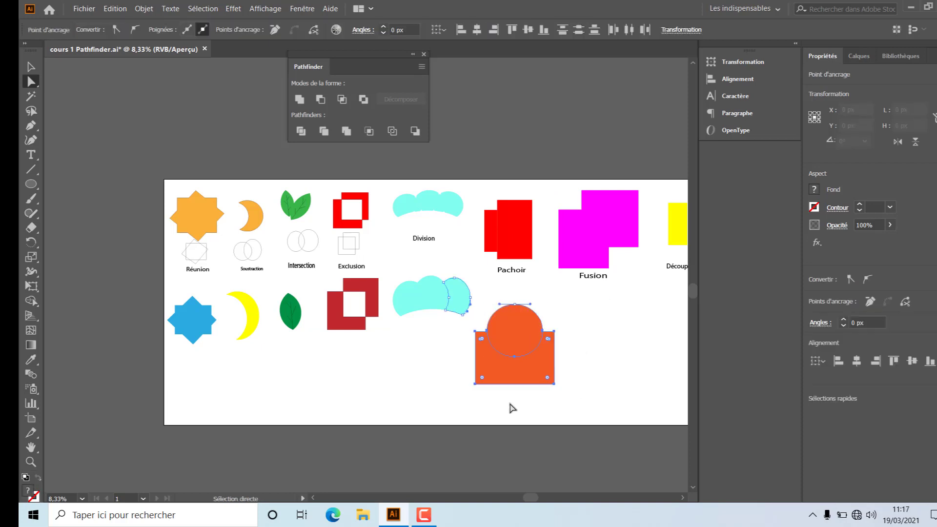
click(575, 335)
click(499, 328)
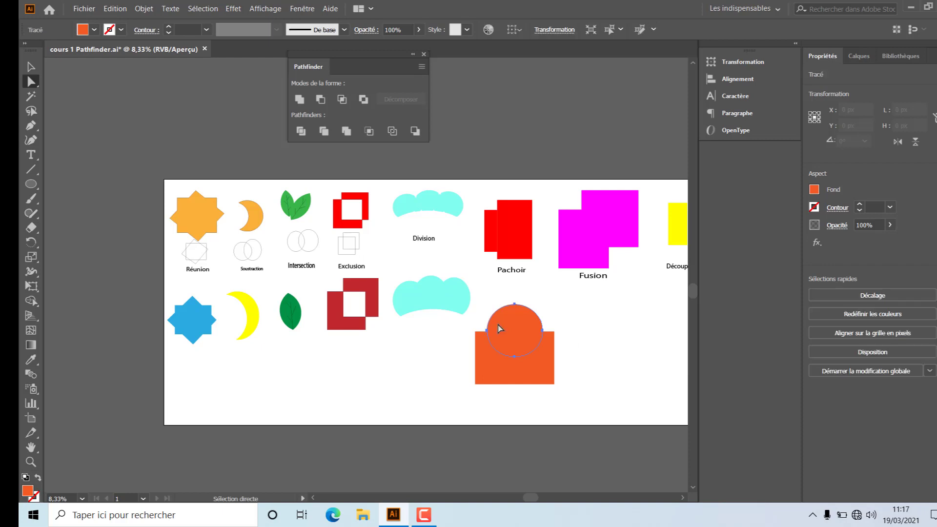
shift+click(510, 382)
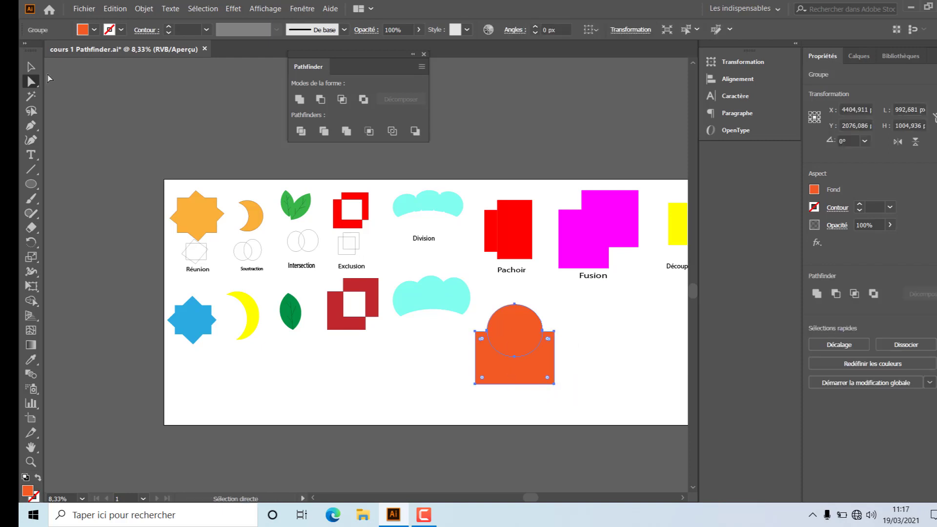
click(31, 67)
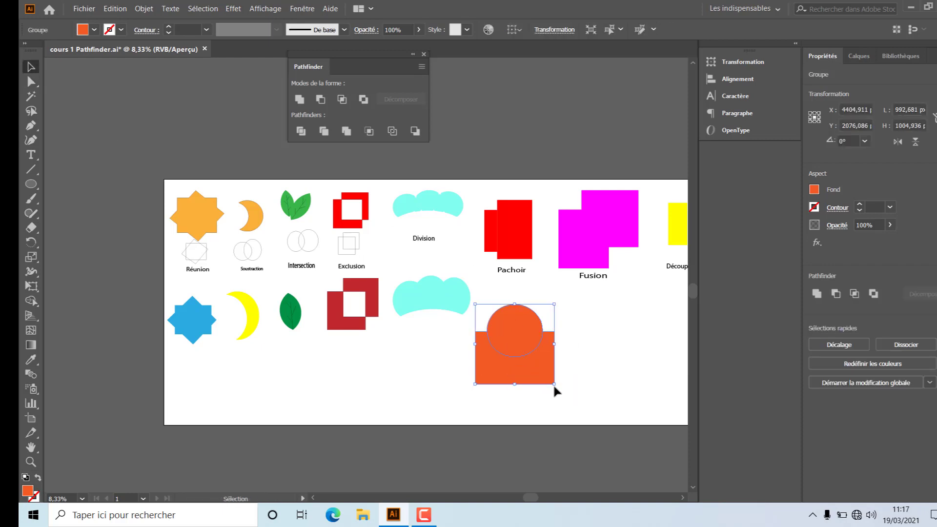
drag(554, 385, 532, 335)
click(572, 322)
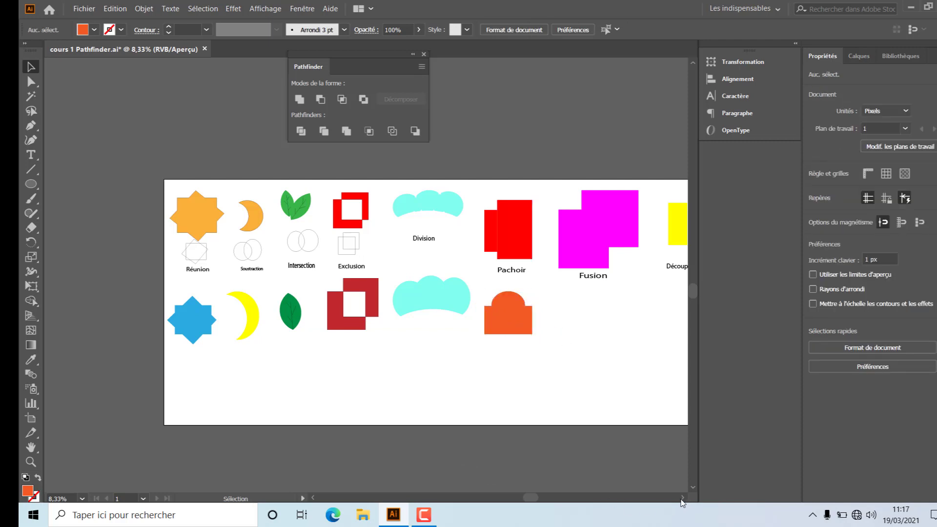
Draw two diagonally overlapping orange rectangles beneath the Fusion label, about 770 × 692 px and 717 × 805 px.
drag(682, 499, 681, 499)
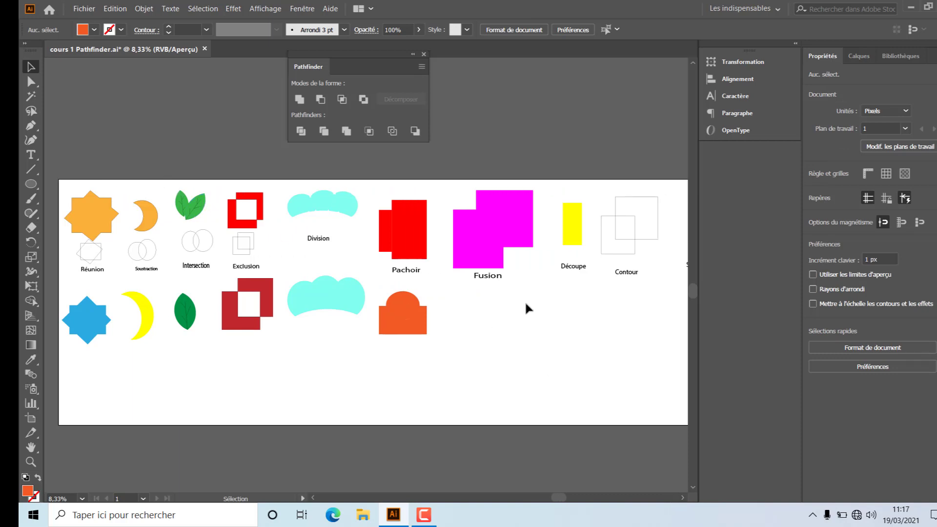
click(31, 184)
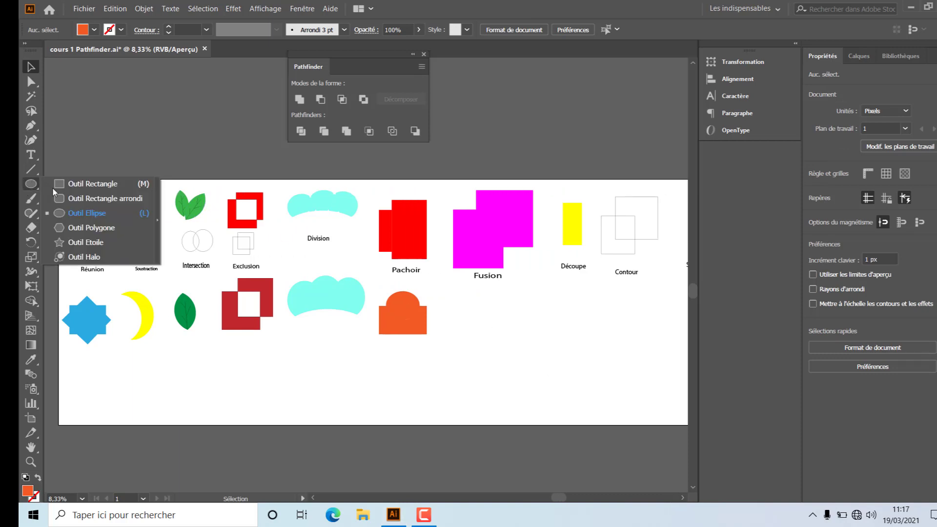
click(93, 184)
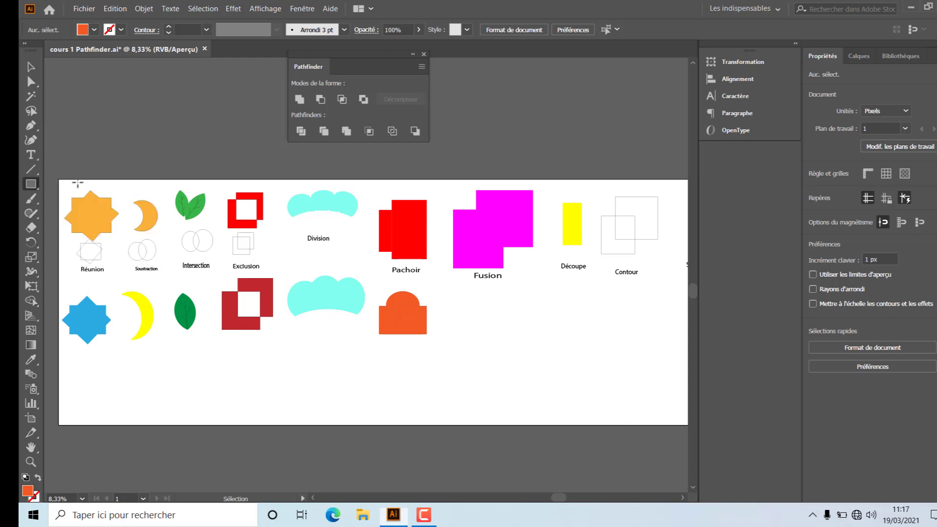
drag(531, 358, 533, 361)
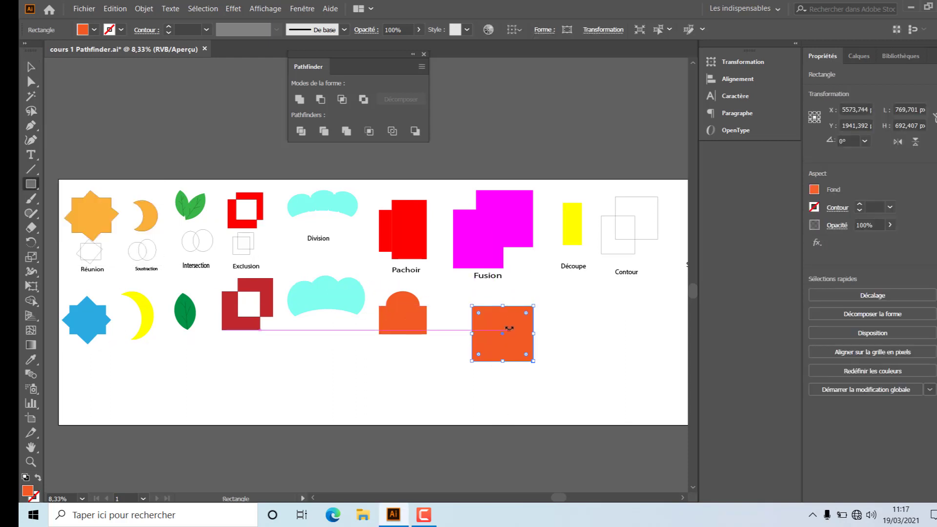
drag(509, 330, 565, 393)
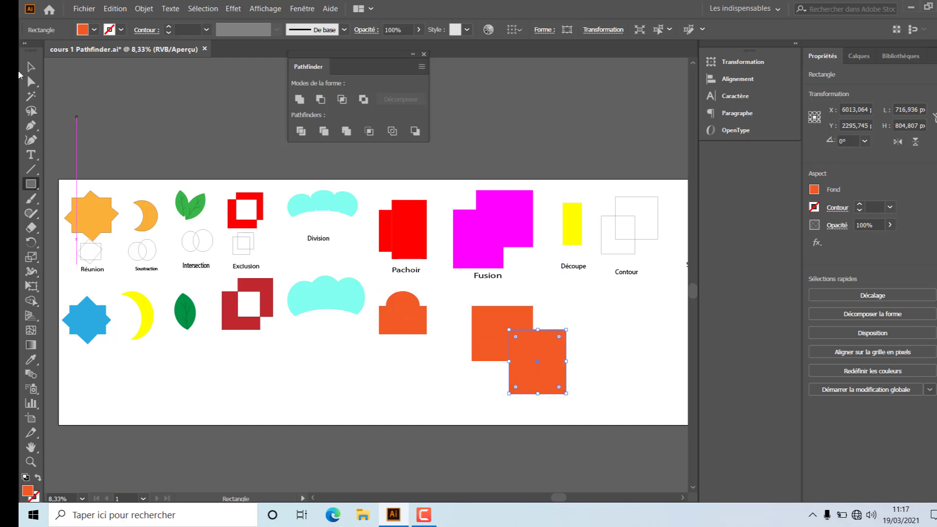
Select both overlapping rectangles and merge them with the Fusion pathfinder.
click(30, 67)
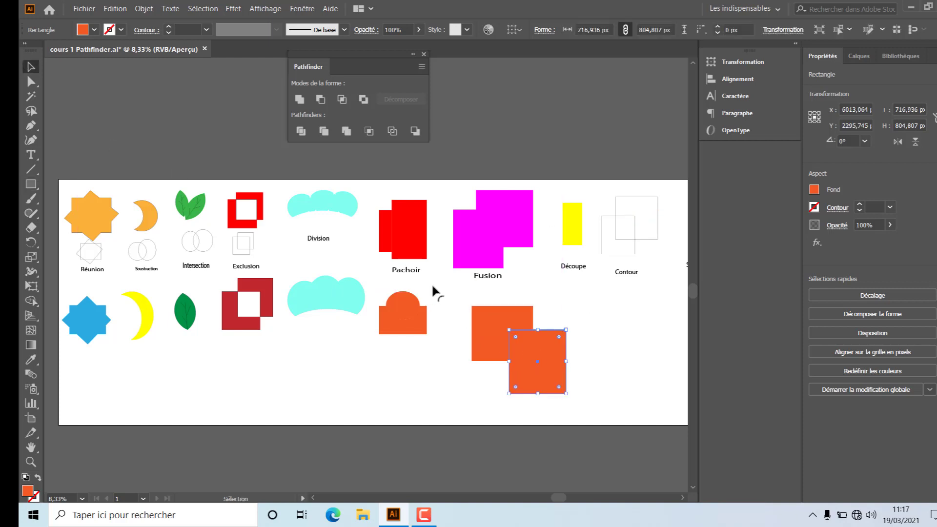
click(495, 308)
shift+click(552, 356)
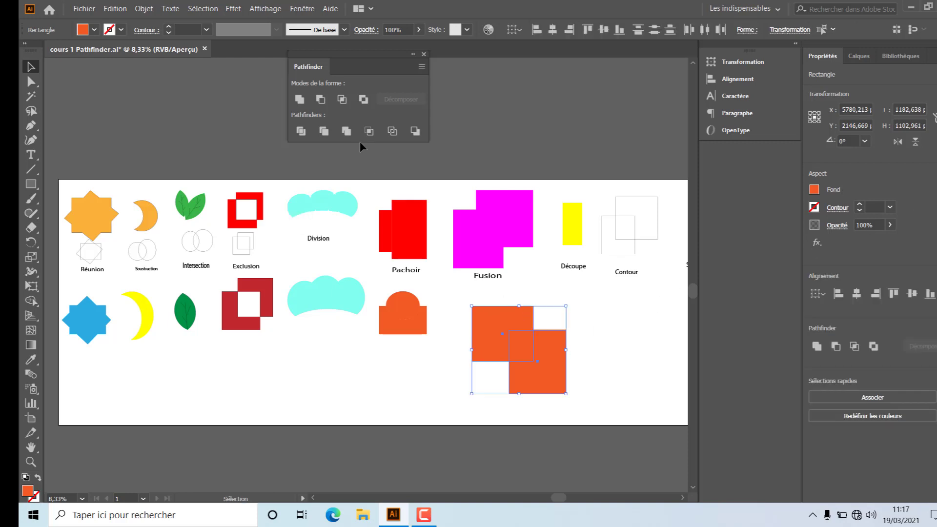
click(347, 134)
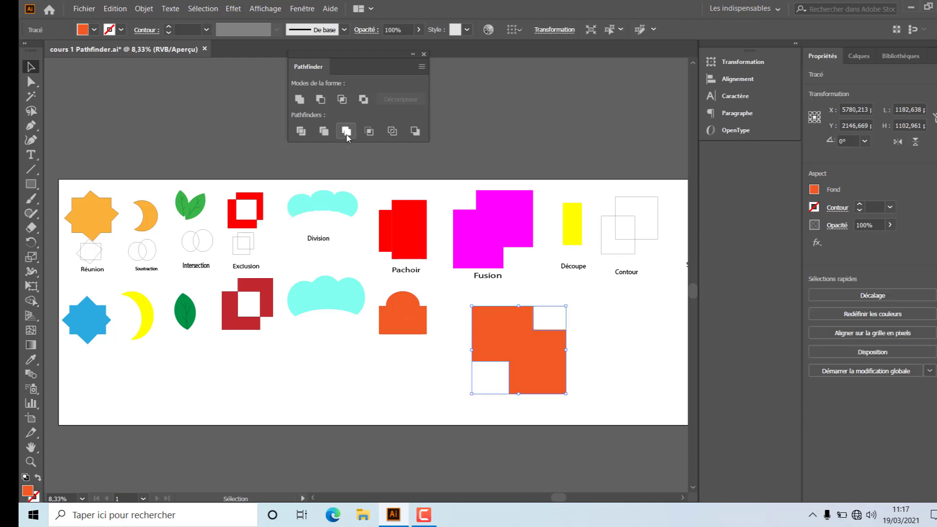
Move the merged orange shape beneath the Fusion label and scale it down to about 632 × 621 px.
click(603, 401)
drag(525, 362, 492, 358)
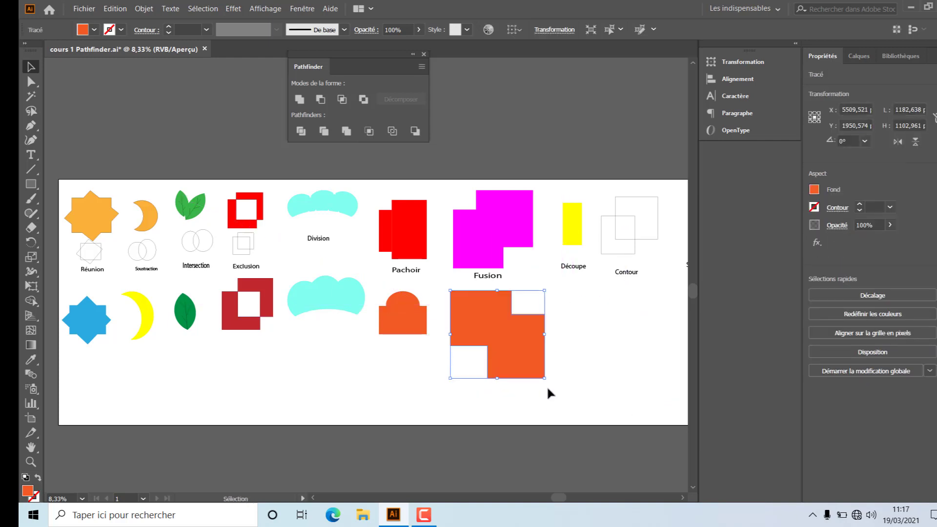
drag(543, 379, 486, 336)
click(557, 387)
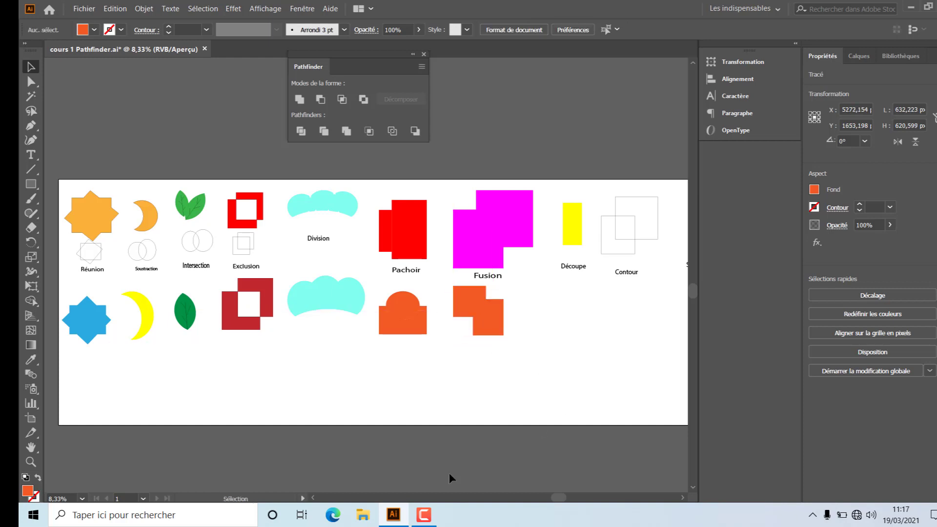
Draw two overlapping orange rectangles below the Découpe and Contour labels, about 927 × 782 px and 893 × 803 px, and select both.
click(681, 498)
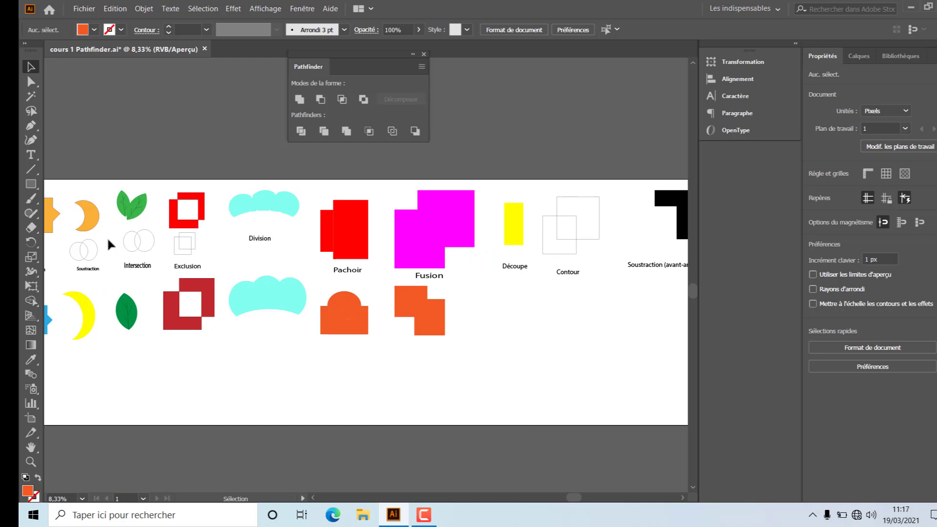
click(23, 181)
drag(503, 305, 577, 367)
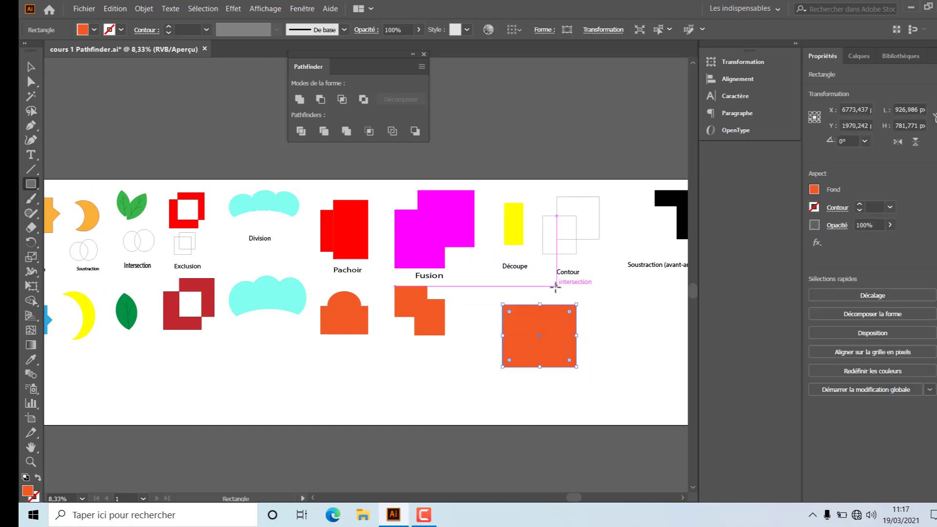
drag(561, 328, 628, 355)
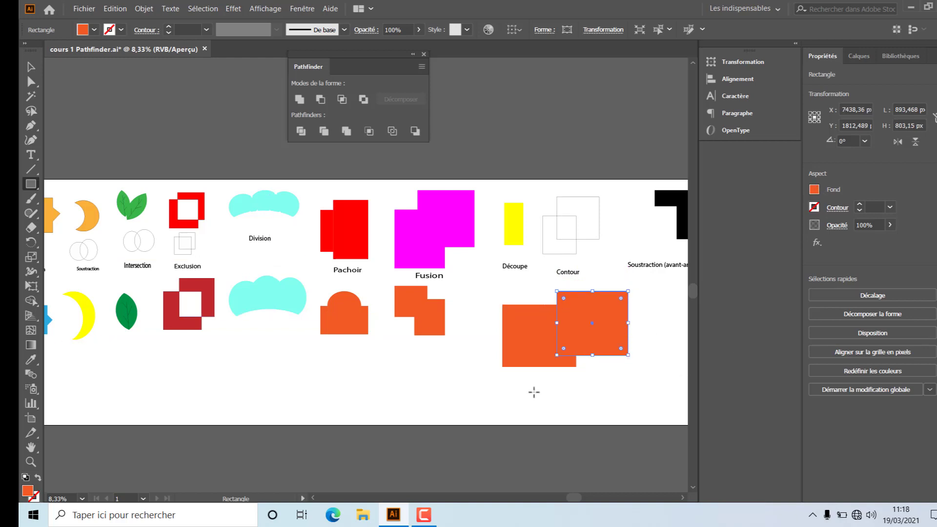
click(29, 70)
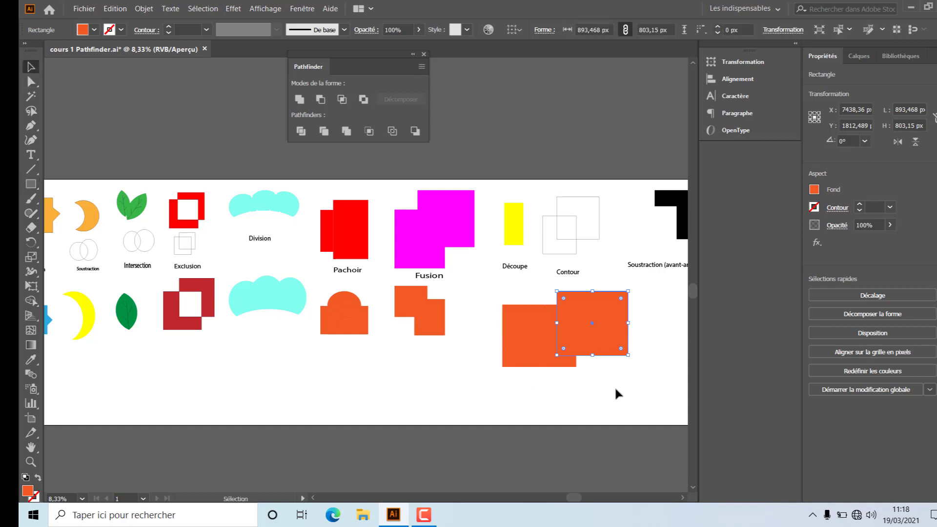
shift+click(545, 362)
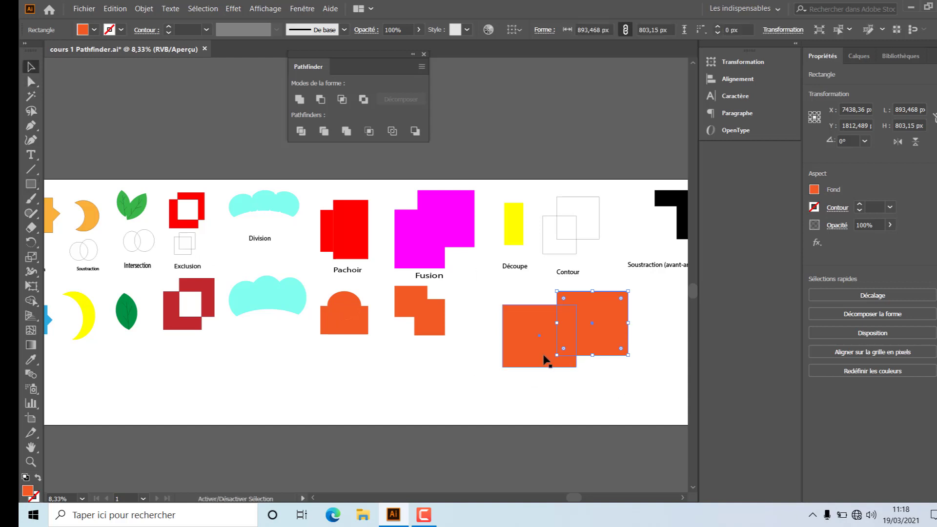
Fill both overlapping rectangles with dark grey-brown and crop them with the Découpe pathfinder.
click(814, 190)
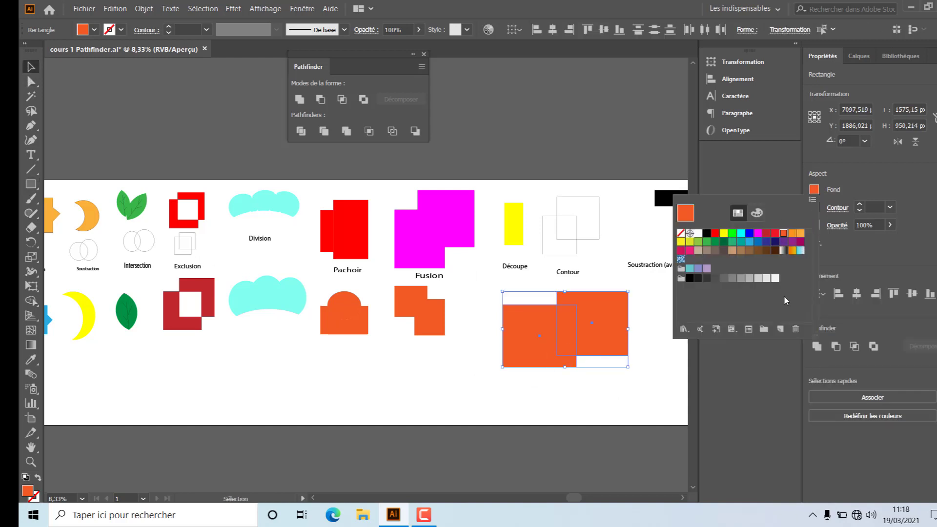
click(724, 251)
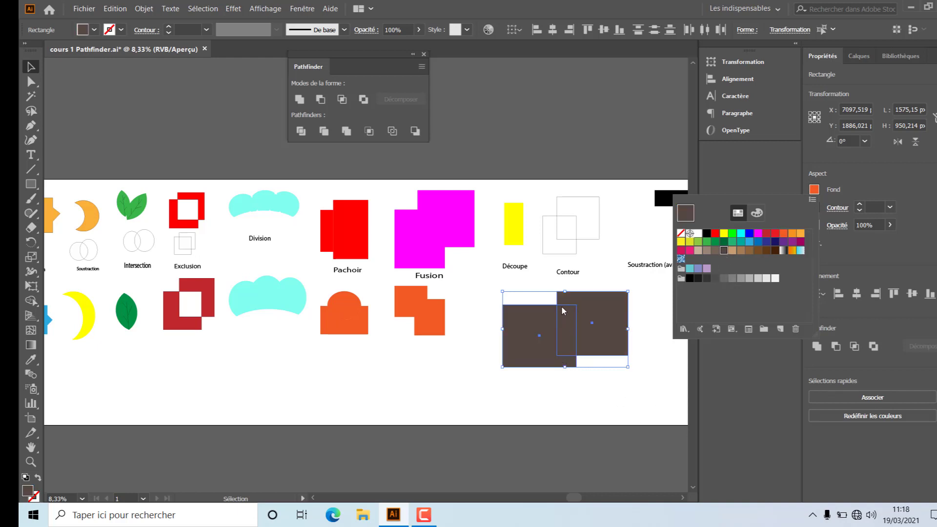
click(367, 134)
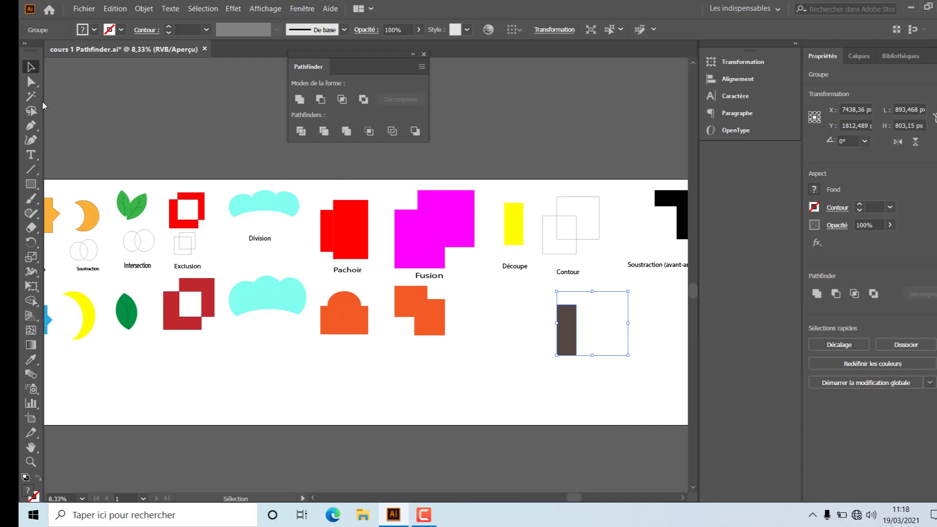
Directly select the cropped rectangle, fill it with green and move it beneath the Découpe label.
click(31, 82)
click(602, 361)
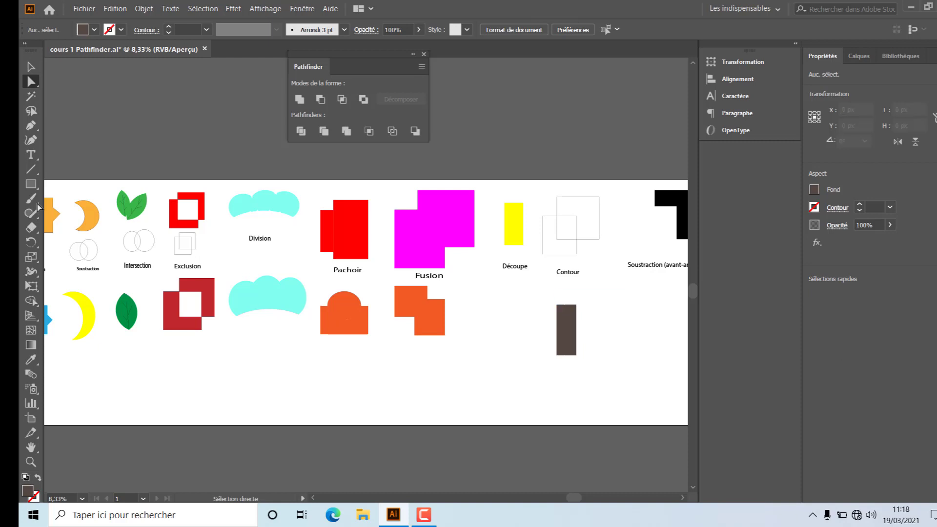
click(563, 349)
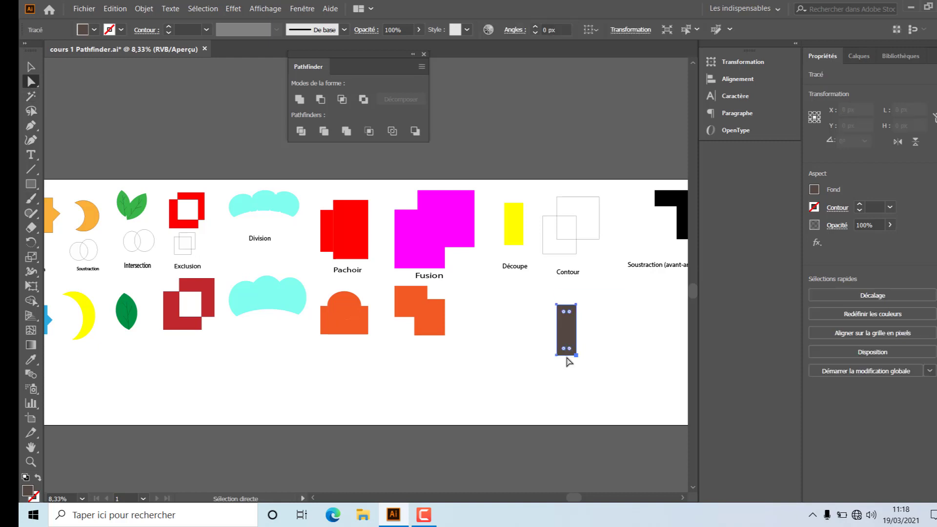
click(813, 190)
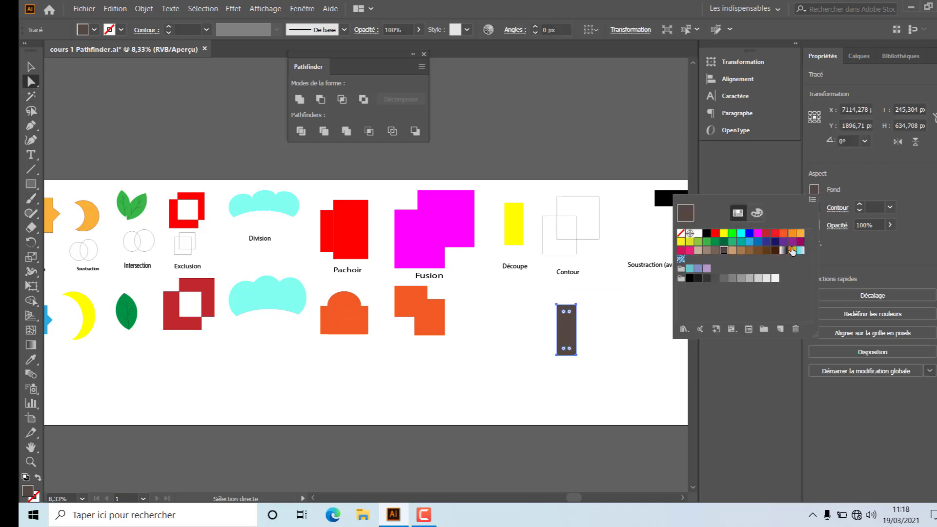
click(791, 250)
click(783, 233)
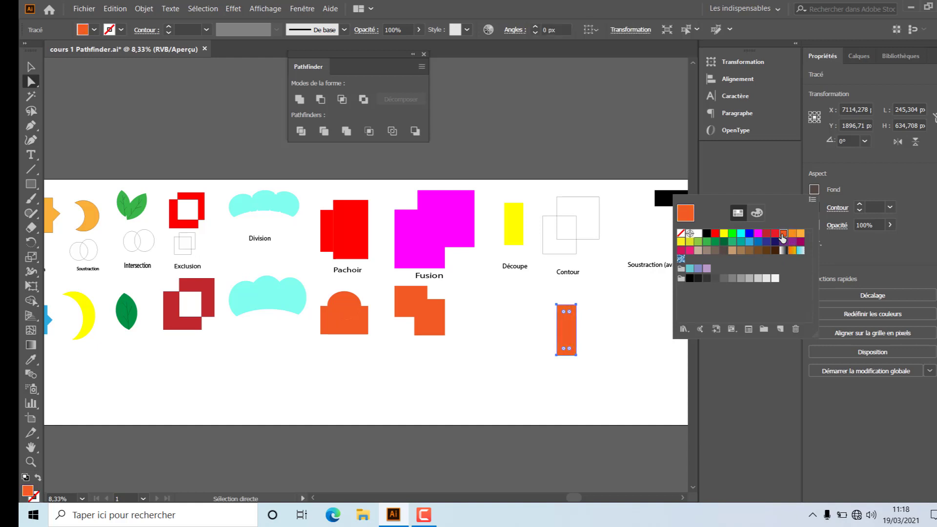
click(711, 249)
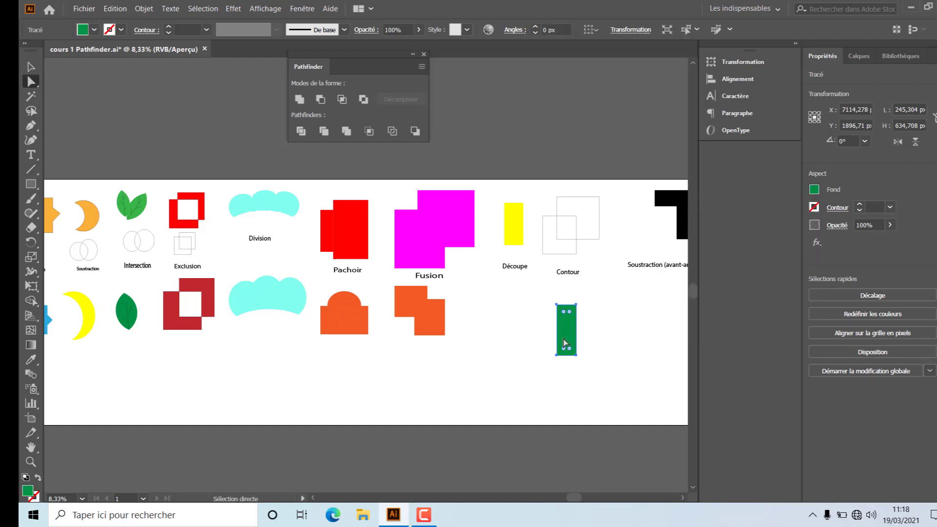
drag(565, 343, 507, 331)
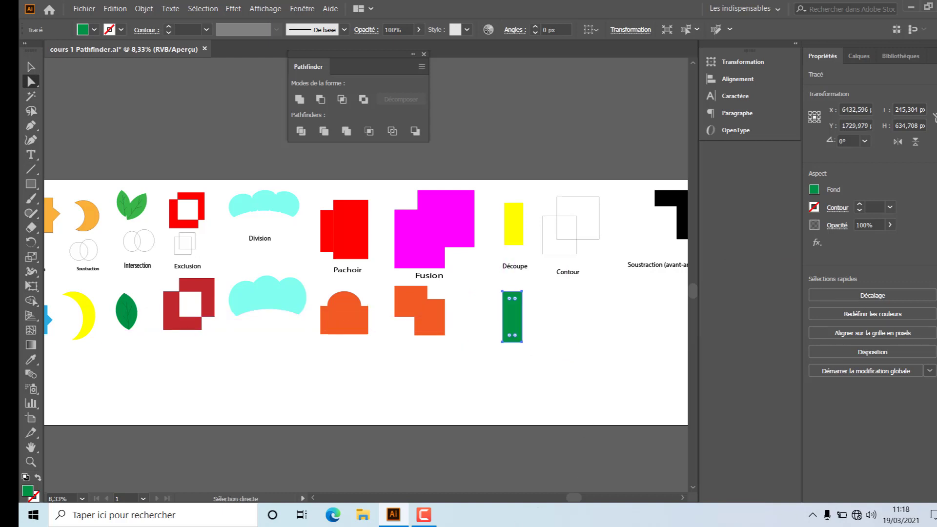
Draw two diagonally overlapping green rectangles below the Contour label, about 771 × 630 px and 692 × 772 px.
click(680, 498)
click(680, 498)
click(680, 498)
click(680, 497)
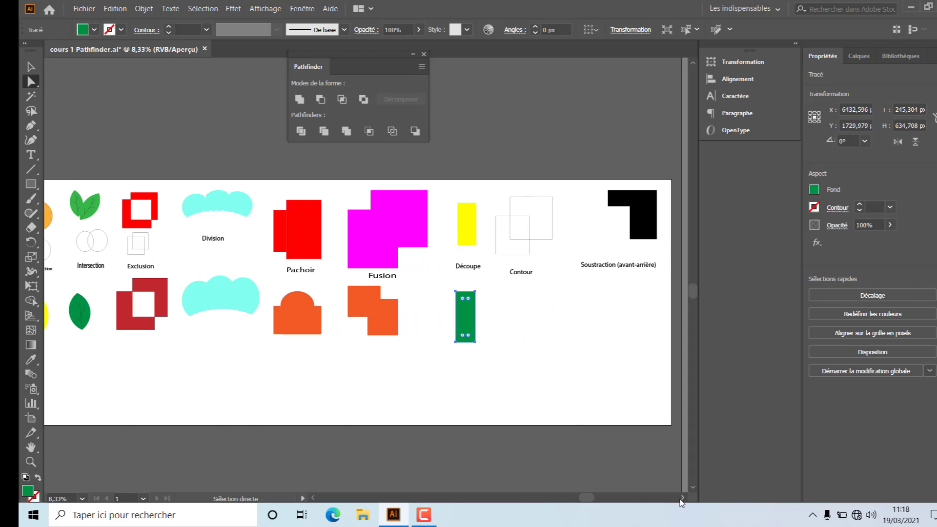
click(680, 498)
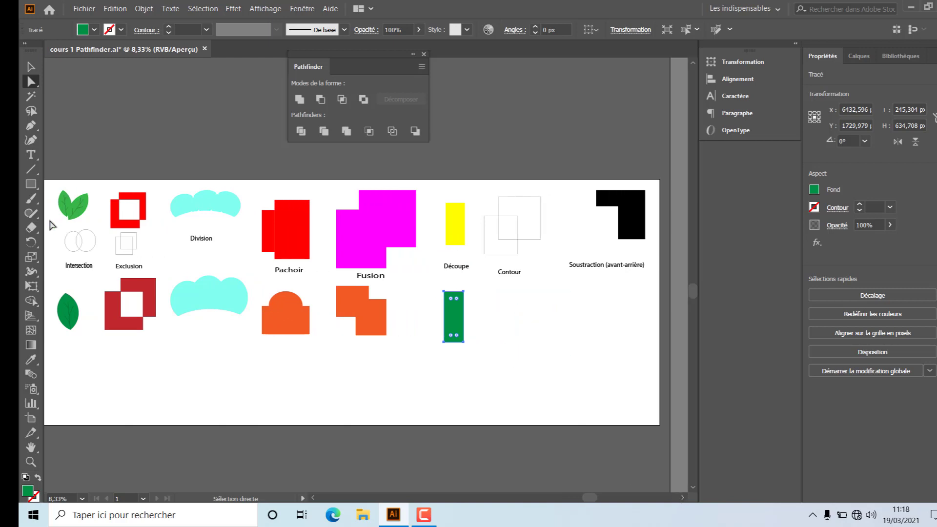
click(31, 184)
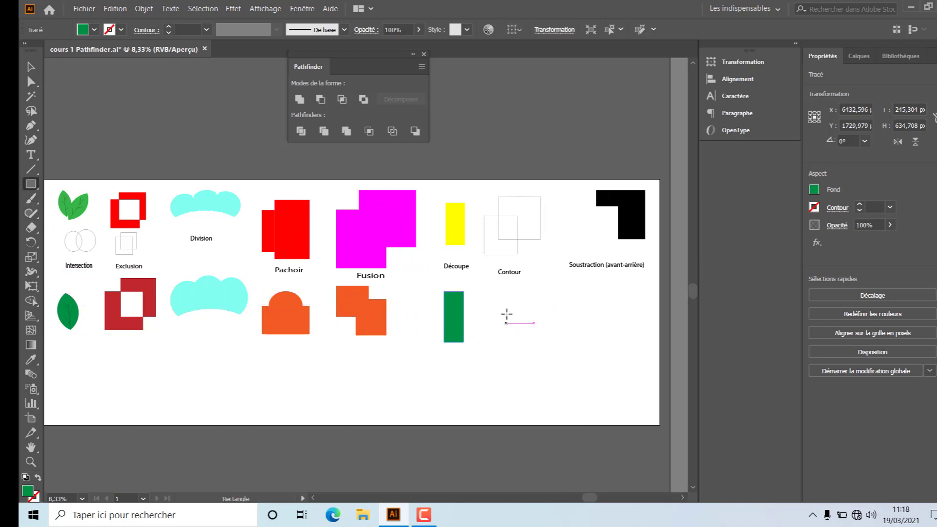
drag(507, 311, 570, 362)
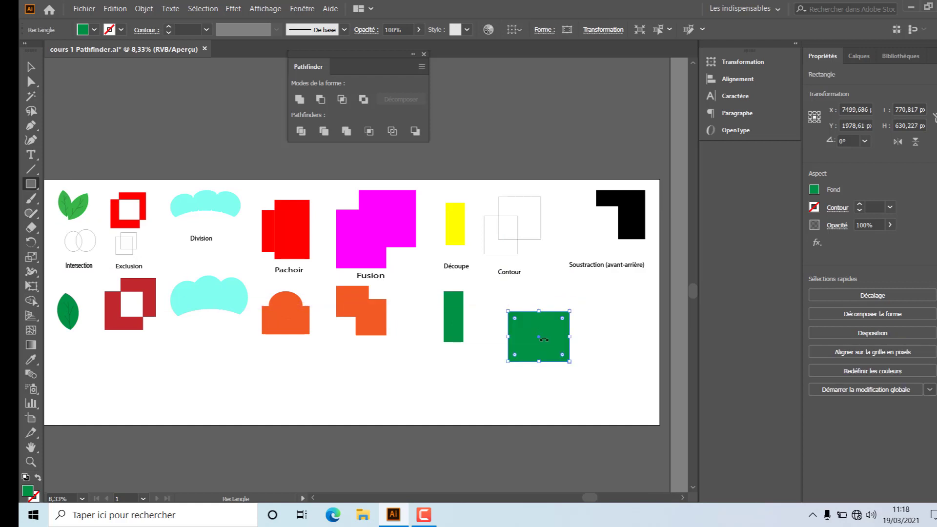
drag(534, 328, 589, 388)
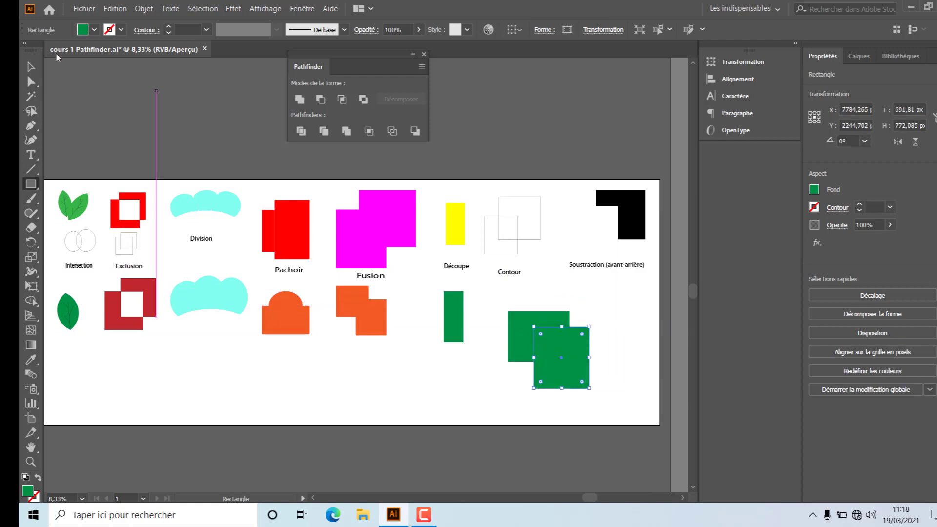
Select both overlapping green rectangles and turn them into outlines with the Contour pathfinder.
click(31, 67)
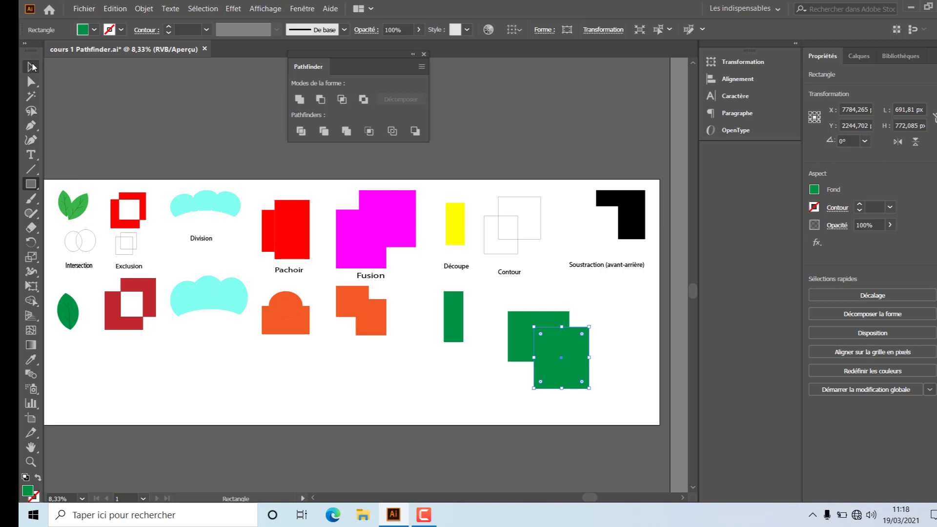
shift+click(520, 340)
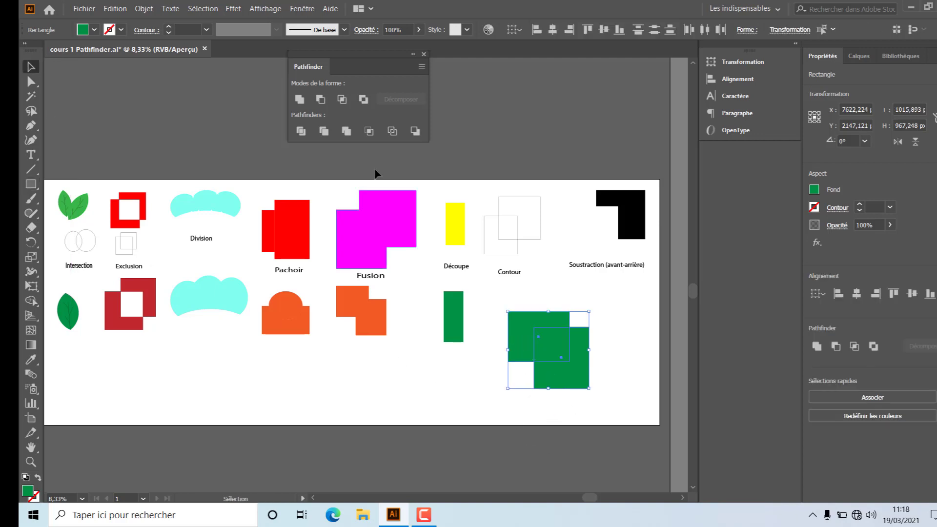
click(392, 132)
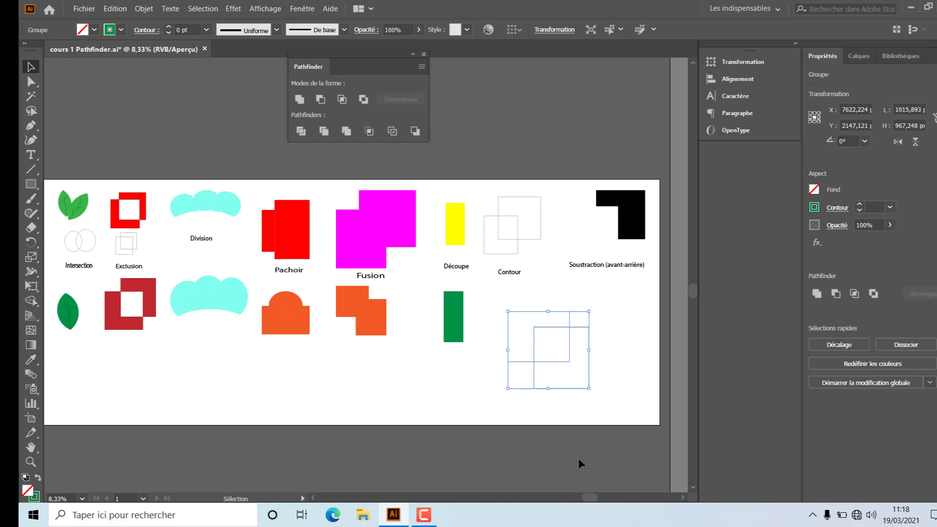
Scale the outlined group down to about 464 × 551 px, move it beneath the Contour label and deselect it.
drag(589, 389, 545, 355)
click(566, 379)
click(568, 382)
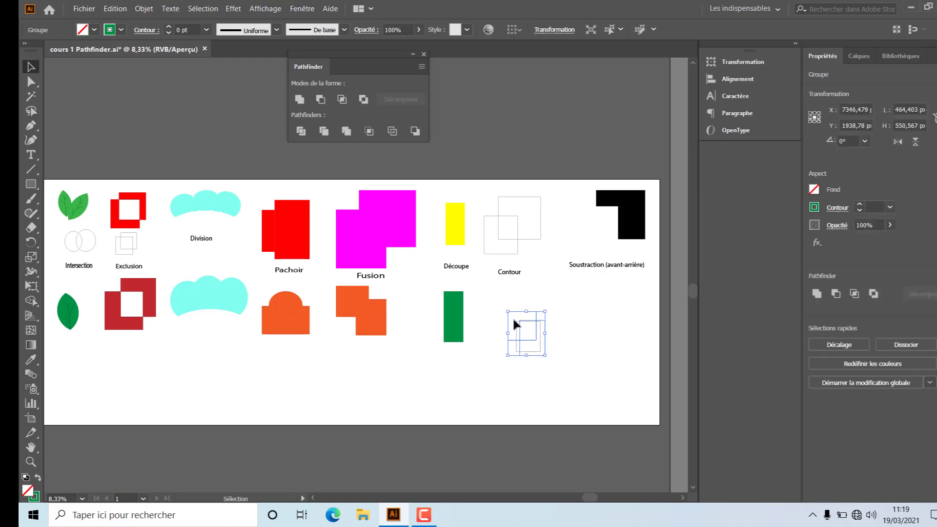
click(546, 381)
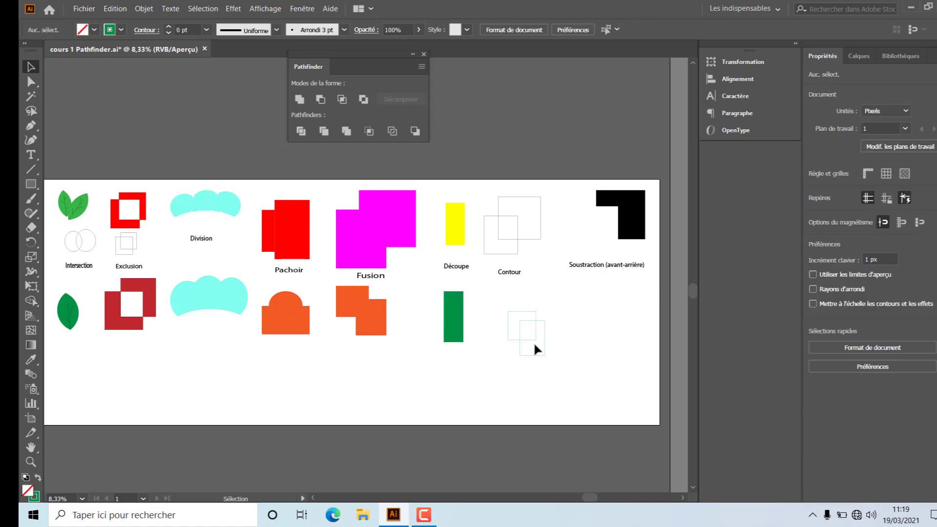
drag(513, 320, 529, 339)
click(540, 359)
click(554, 400)
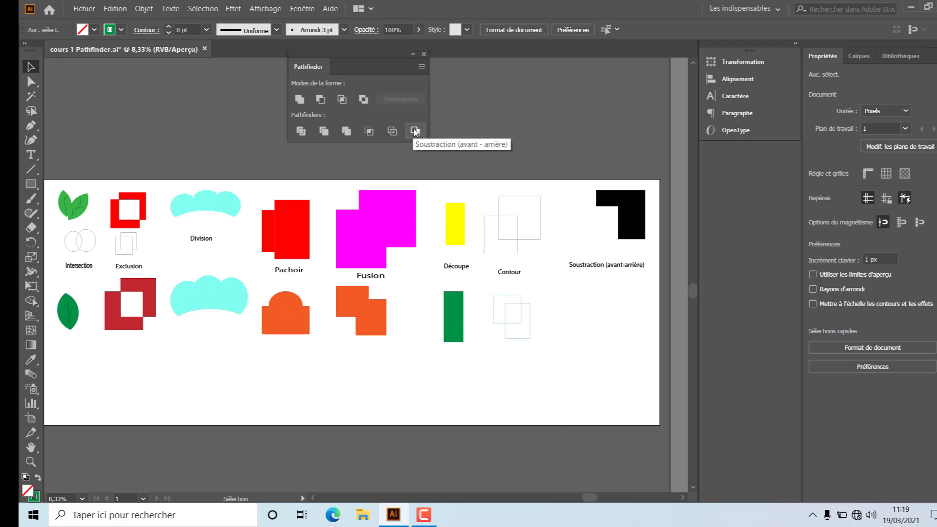
Draw two diagonally overlapping rectangles below the Soustraction (avant-arrière) label, about 650 × 723 px and 619 × 861 px.
click(31, 183)
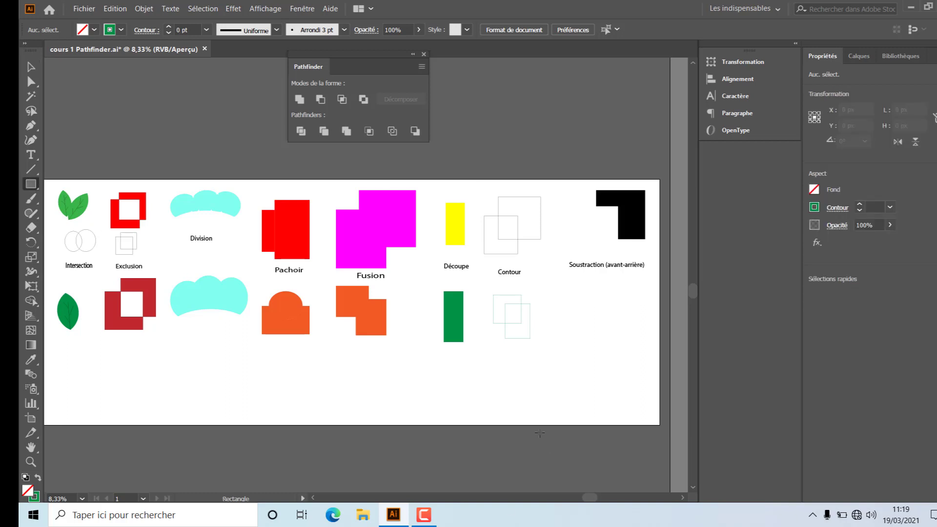
drag(564, 295, 617, 351)
drag(598, 314, 648, 381)
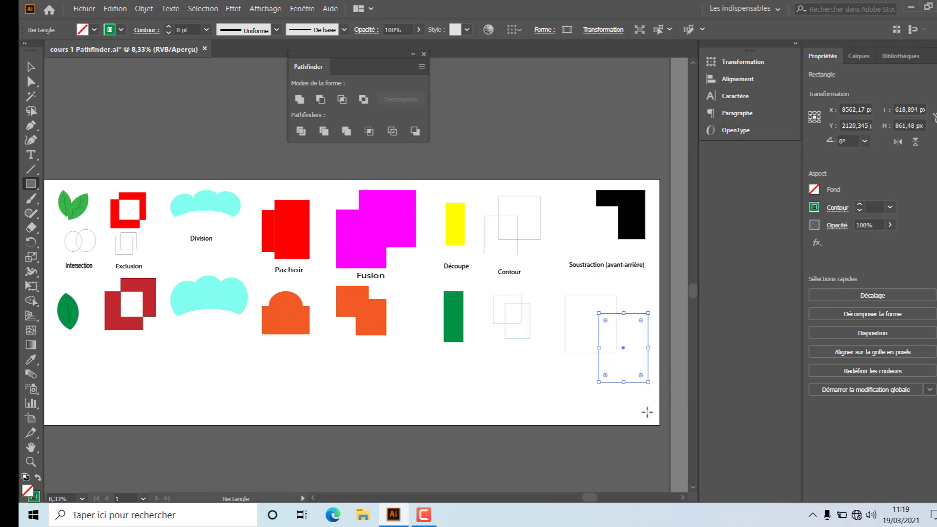
Select only the two new overlapping rectangles, fill them with dark green and remove their stroke.
click(29, 66)
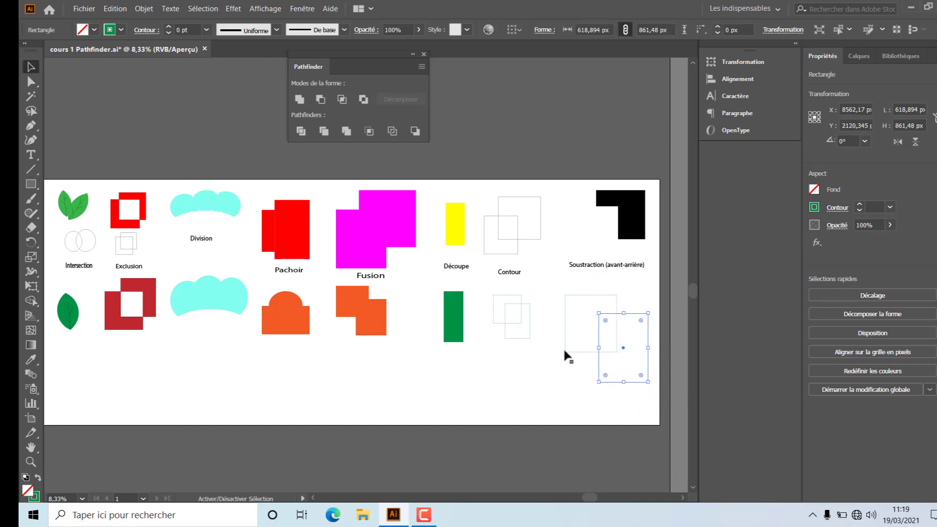
drag(495, 293, 587, 355)
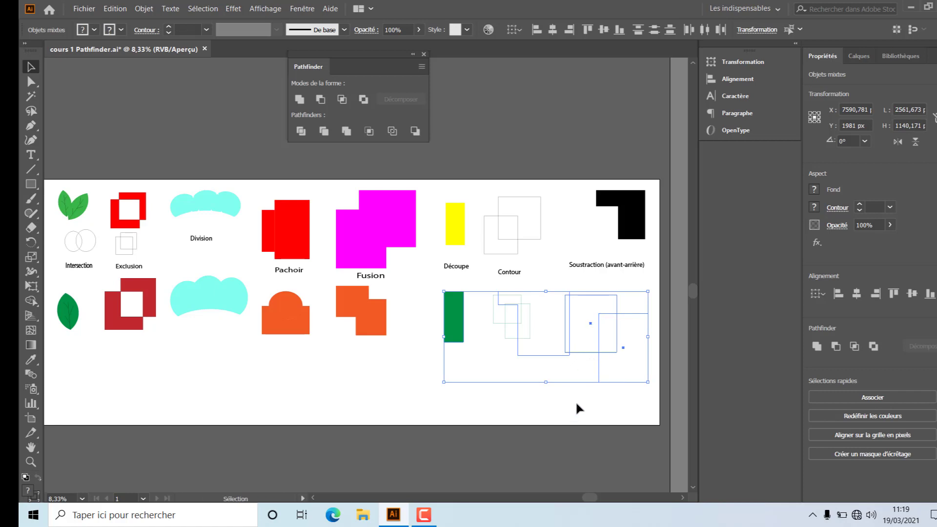
click(575, 400)
click(588, 351)
shift+click(611, 382)
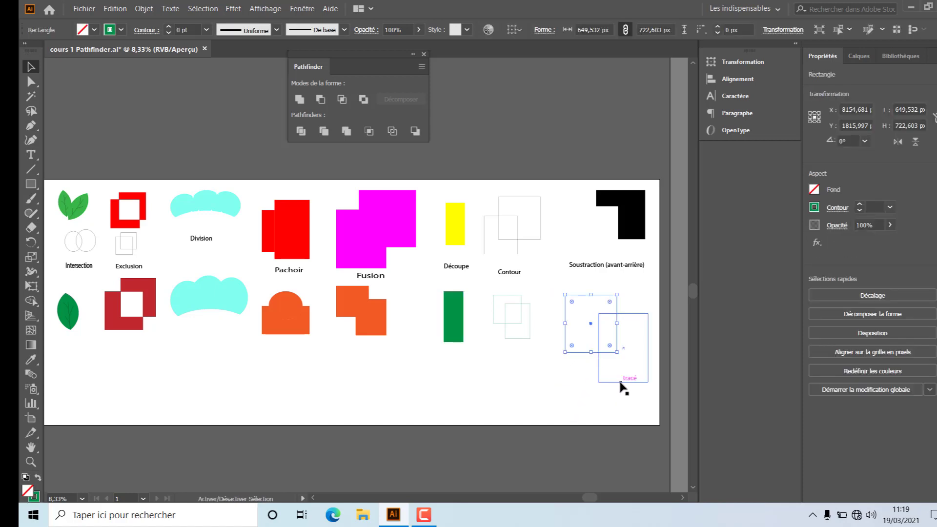
click(816, 191)
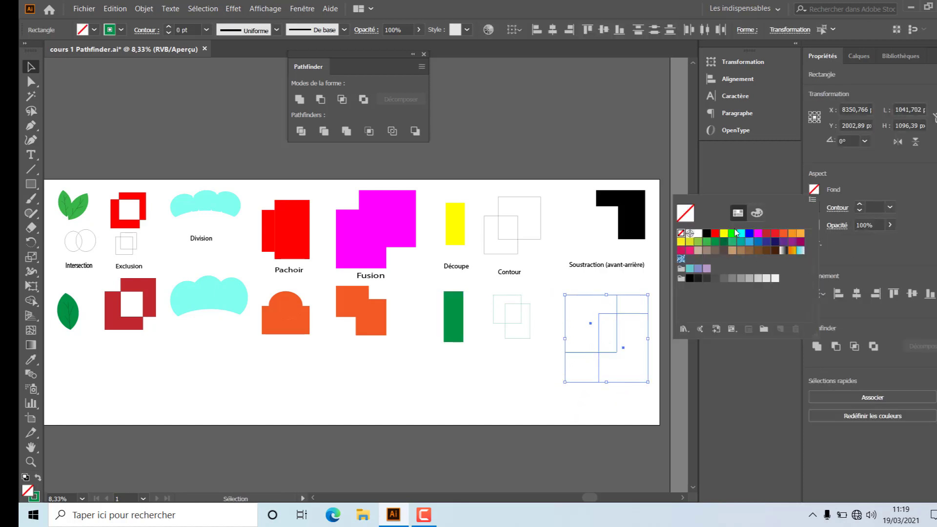
click(723, 242)
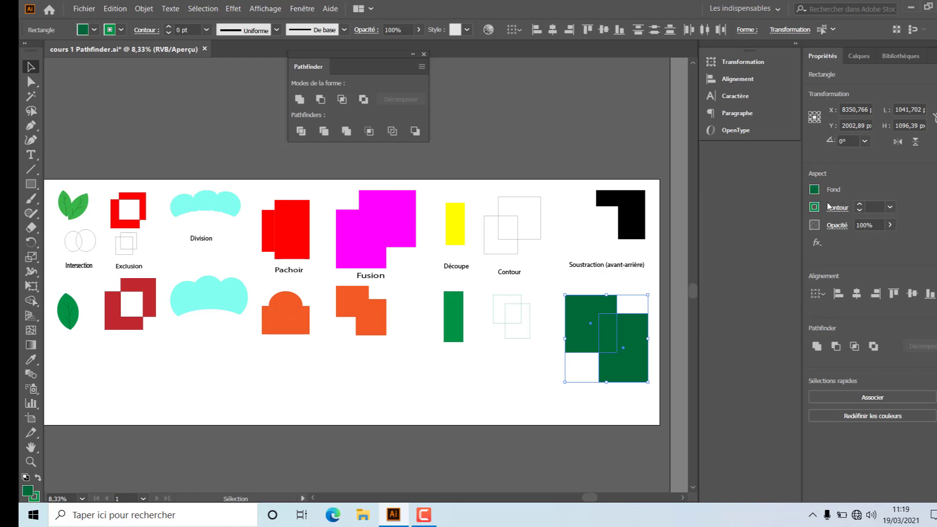
click(813, 207)
click(680, 251)
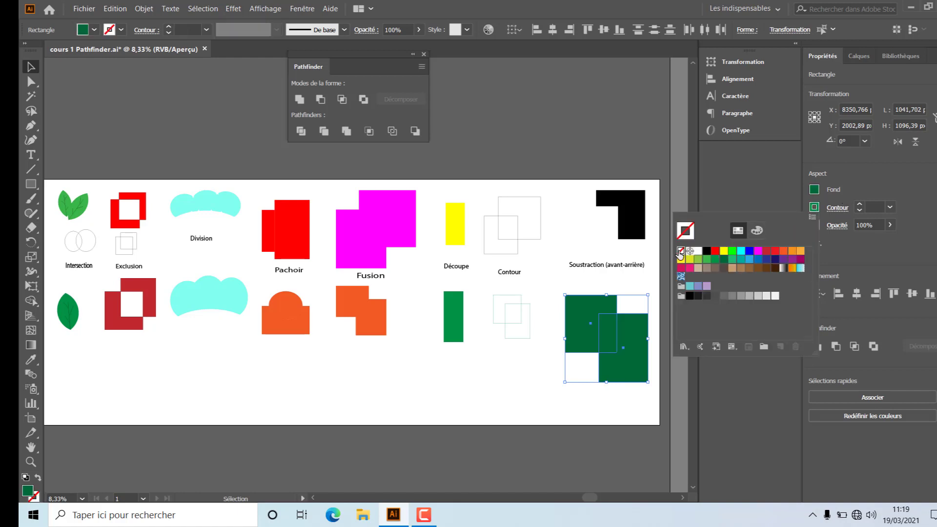
Apply the Soustraction (avant-arrière) pathfinder to both rectangles and move the resulting L shape up beneath its label.
click(417, 131)
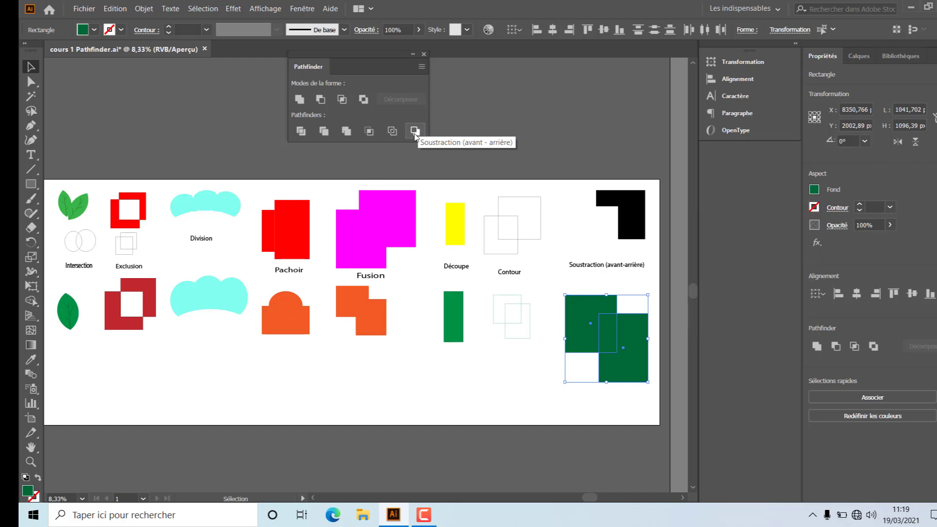
click(416, 132)
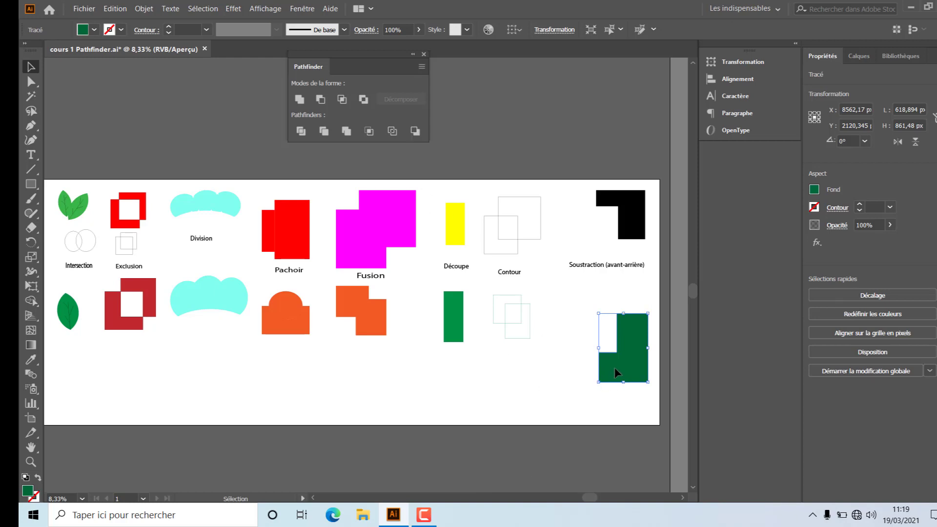
drag(615, 372, 605, 344)
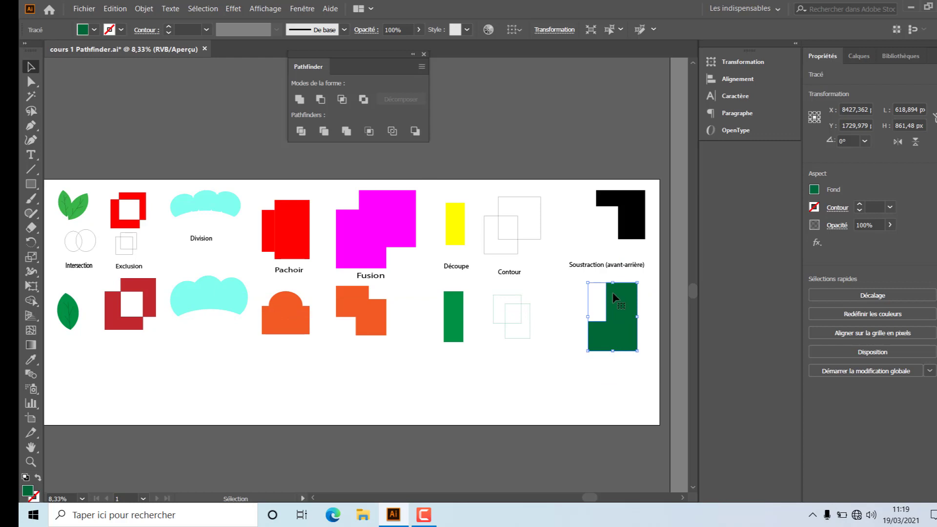
Fill the L shape with light brown and move it slightly closer to the Soustraction (avant-arrière) label.
click(813, 190)
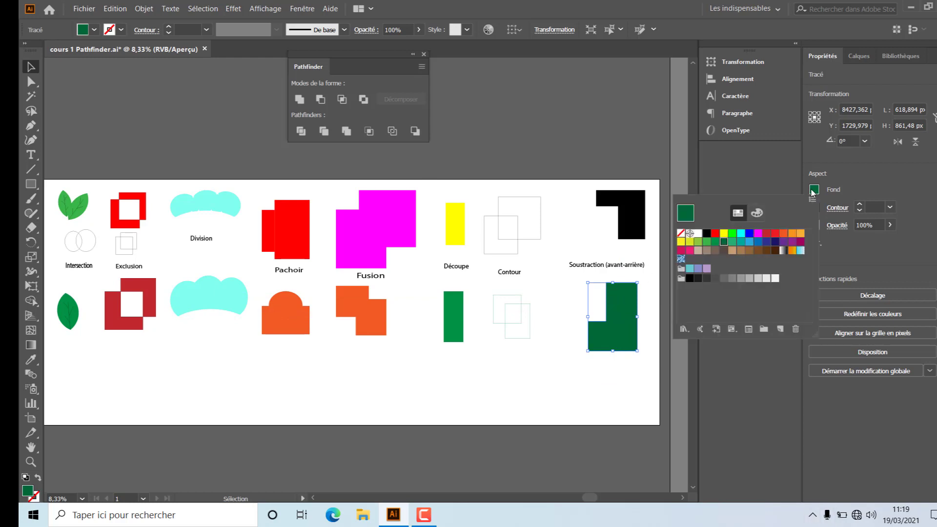
click(723, 234)
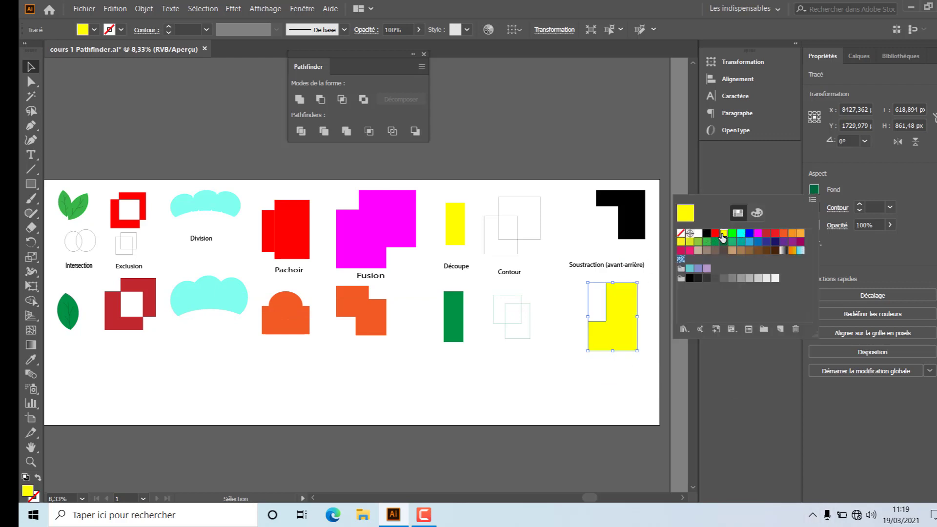
click(767, 251)
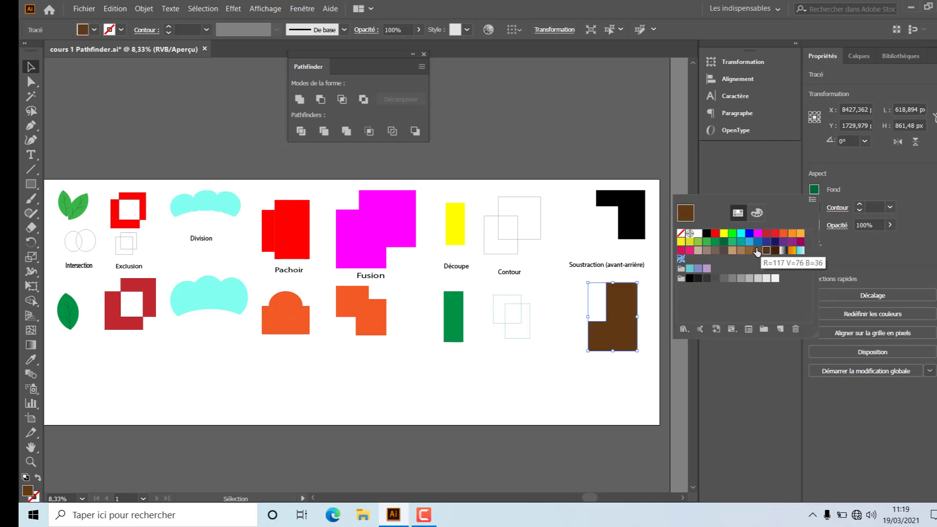
click(721, 250)
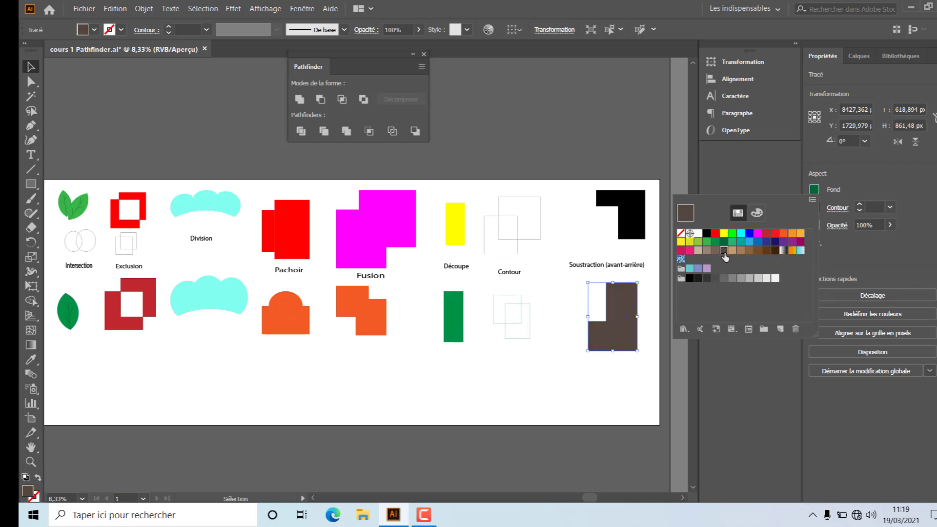
click(741, 250)
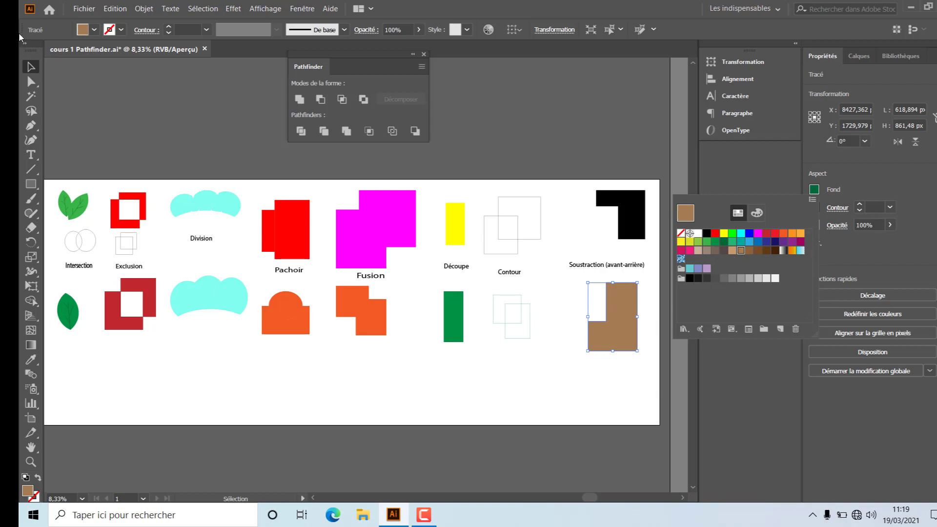
click(429, 380)
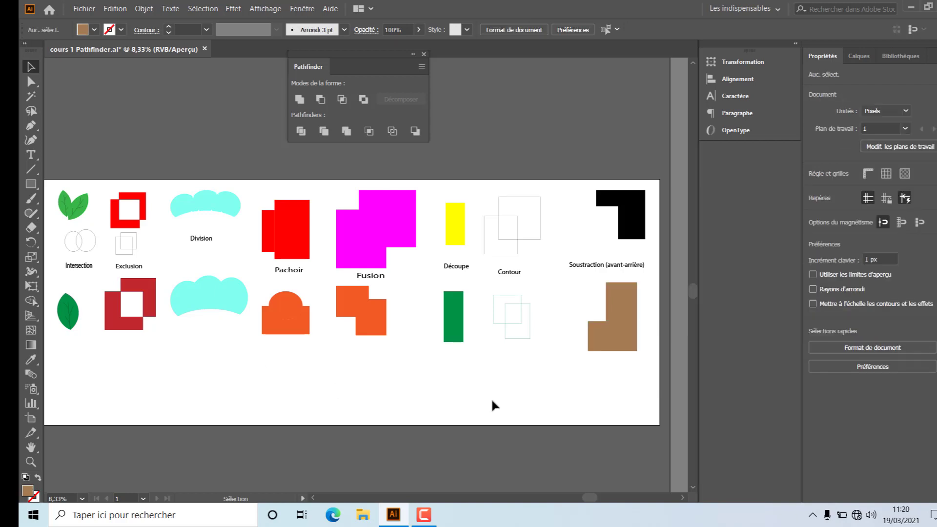
drag(613, 350, 610, 344)
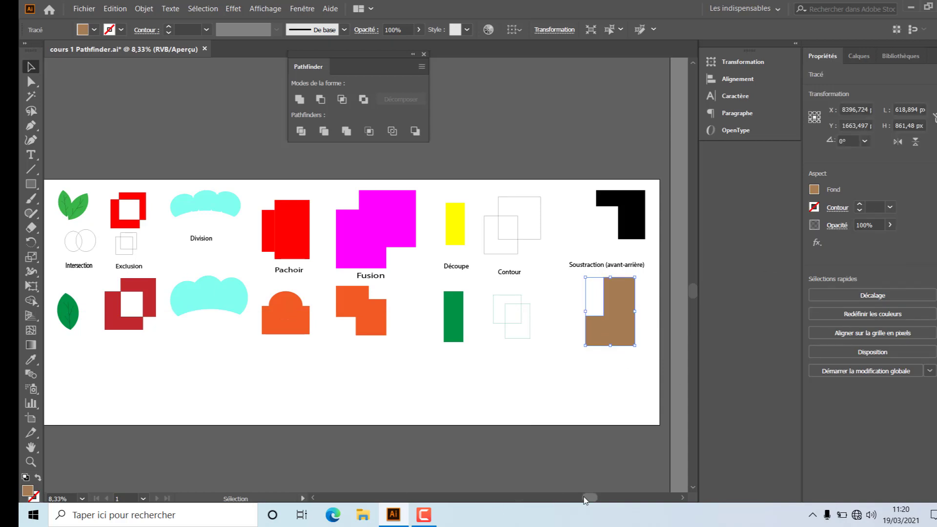